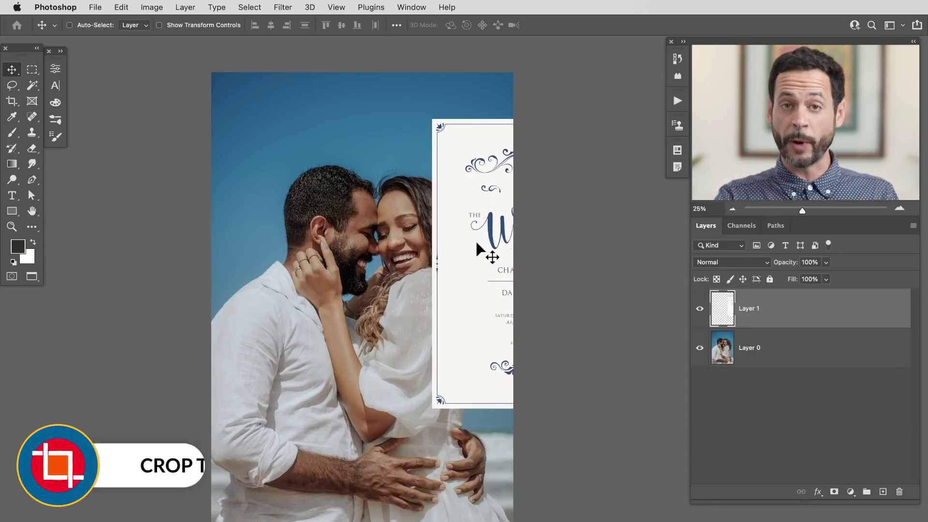
Step: Crop the document so the canvas extends past the photo to fit the whole wedding invitation and trims the photo's lower part
key(c)
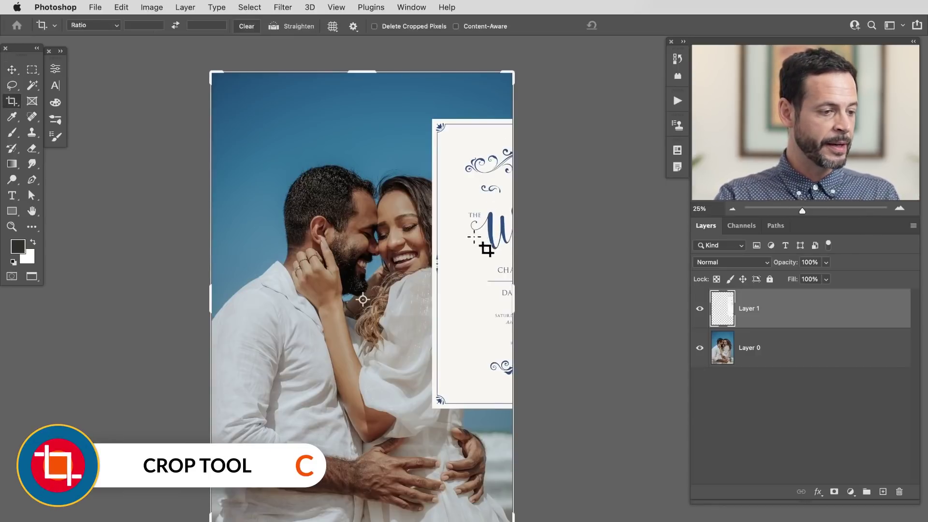
drag(513, 520, 608, 472)
click(633, 26)
drag(575, 374, 438, 315)
scroll(511, 325, up, 2)
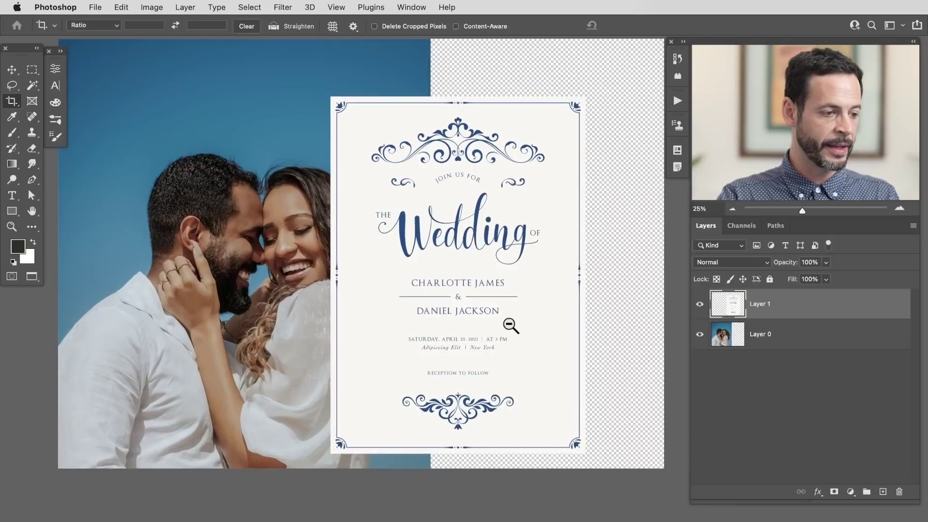
drag(517, 369, 500, 360)
Step: Hide Layer 1 and, with Layer 0 active, draw a rectangular selection over the empty canvas that slightly overlaps the photo's sky
click(699, 303)
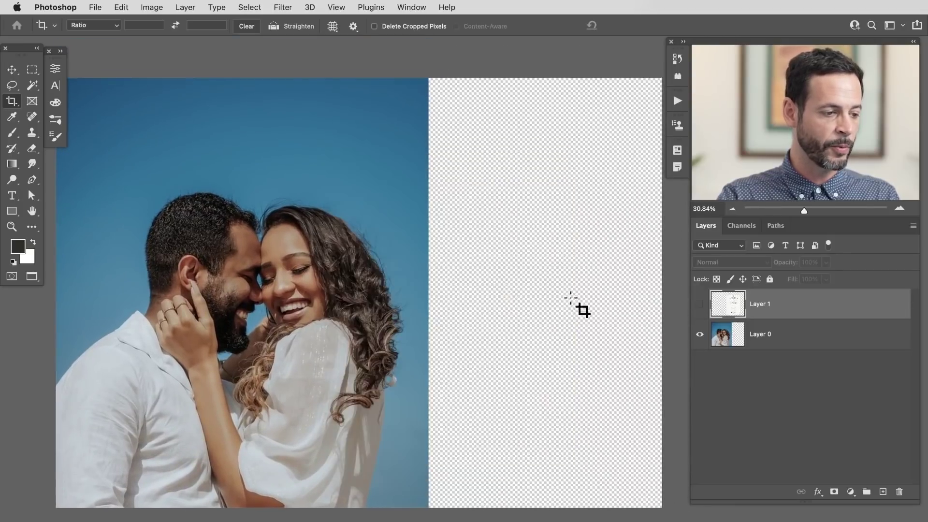
drag(504, 270, 493, 259)
click(809, 338)
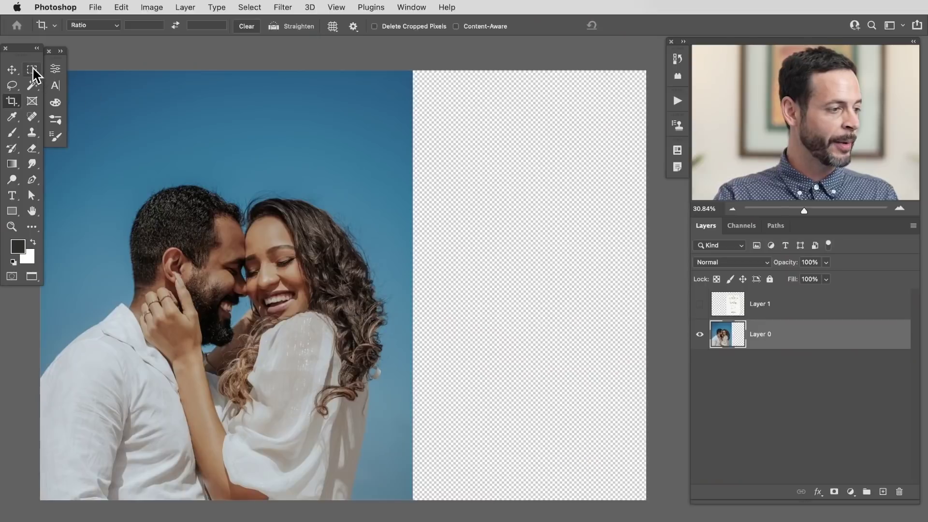
drag(32, 70, 60, 68)
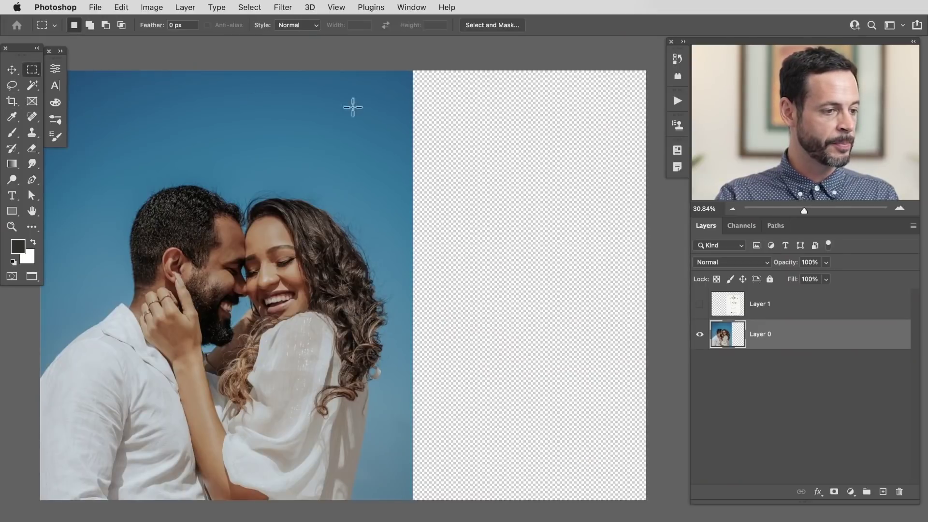
drag(399, 60, 691, 503)
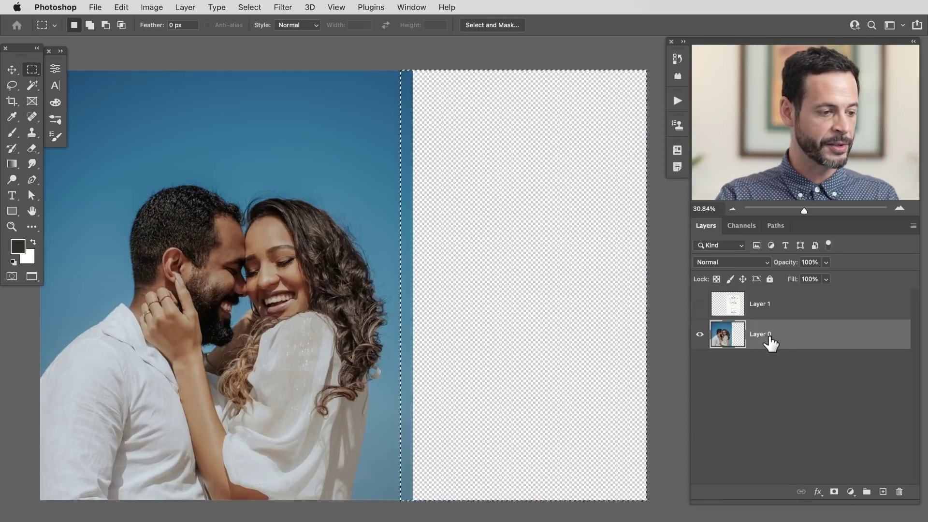
Step: Start a Content-Aware Fill and brush the edges around the couple out of the sampling area, setting the brush size to 300
click(120, 7)
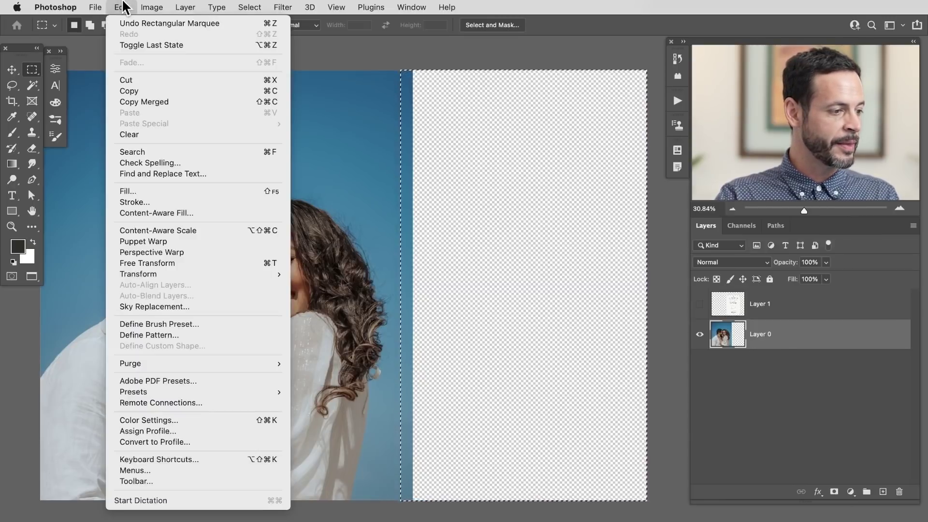
click(172, 213)
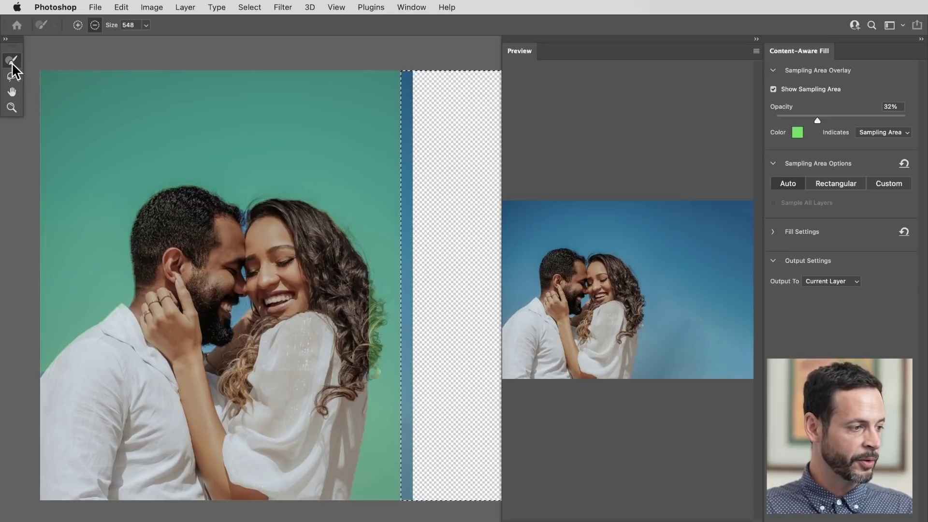
key(bracketleft)
key(bracketleft)
key(bracketleft)
key(bracketleft)
key(bracketleft)
key(bracketleft)
key(bracketleft)
key(bracketleft)
key(bracketleft)
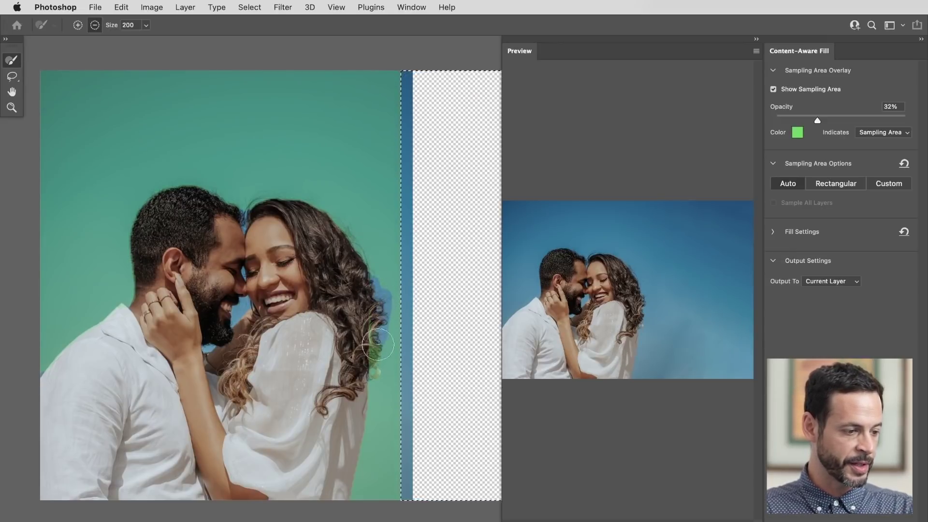
key(bracketright)
key(bracketright)
mouse_move(360, 285)
mouse_down()
mouse_move(354, 252)
mouse_move(320, 204)
mouse_move(272, 205)
mouse_move(238, 220)
mouse_move(220, 200)
mouse_move(180, 190)
mouse_move(160, 202)
mouse_move(124, 321)
mouse_move(52, 363)
mouse_up()
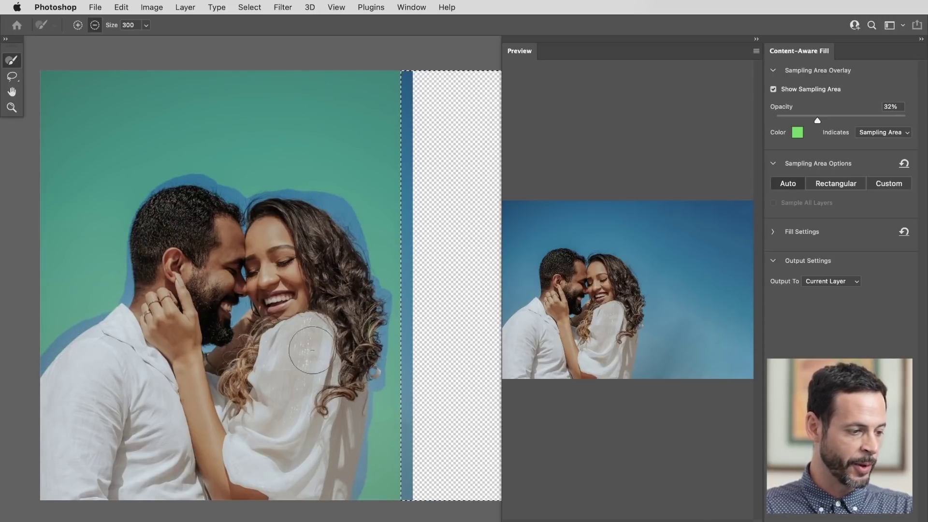
mouse_move(232, 228)
mouse_down()
mouse_move(265, 189)
mouse_move(245, 196)
mouse_move(296, 188)
mouse_move(366, 241)
mouse_up()
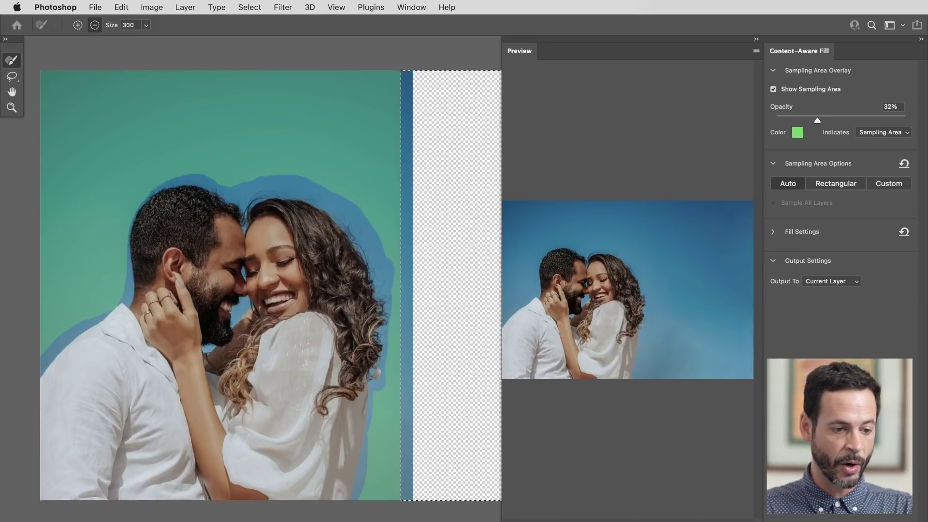
Step: Output the Content-Aware Fill to a new layer, apply it and clear the selection
click(814, 283)
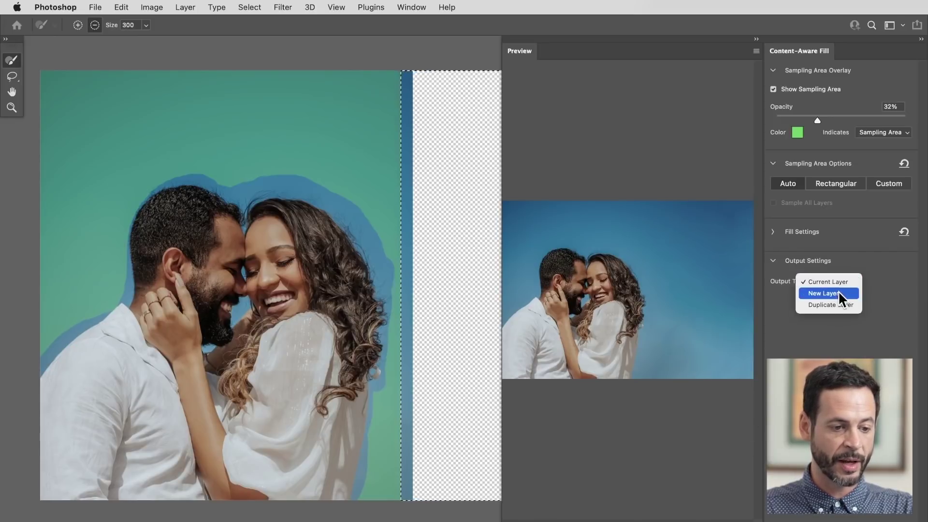
click(839, 295)
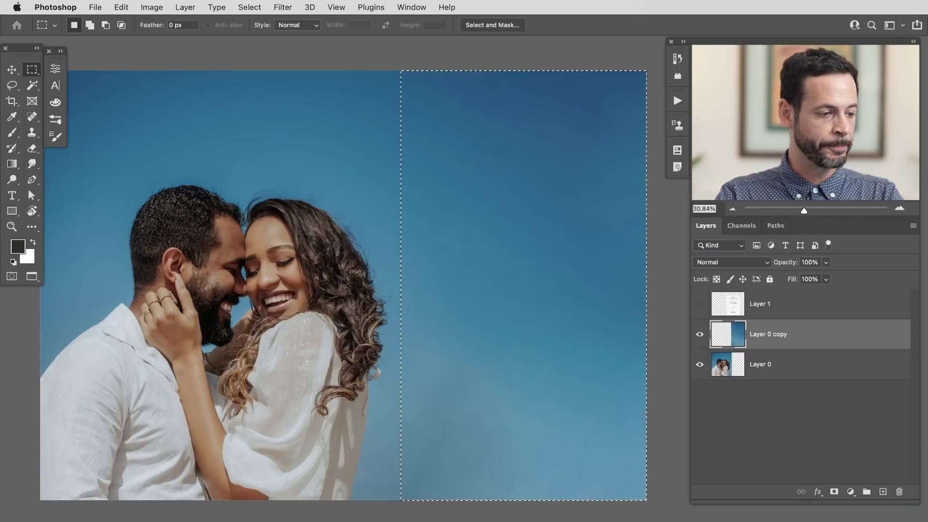
click(603, 339)
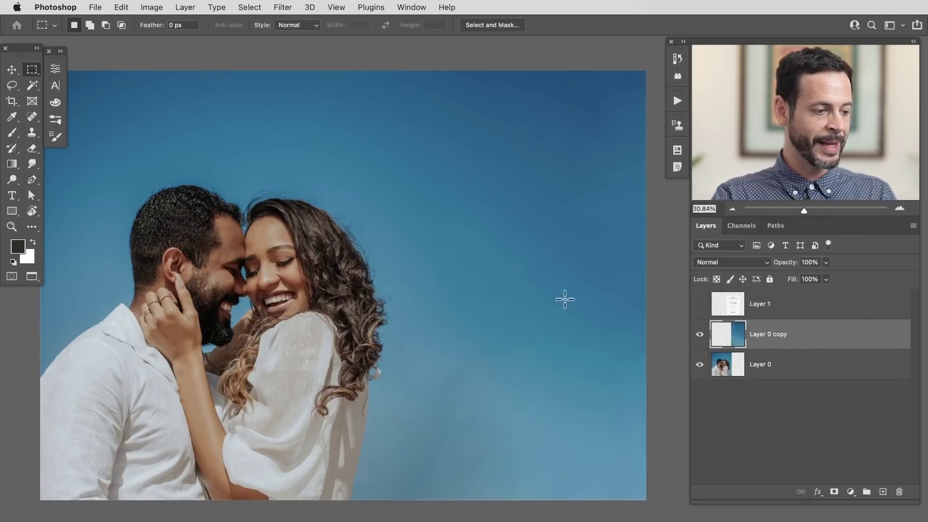
drag(445, 363, 450, 376)
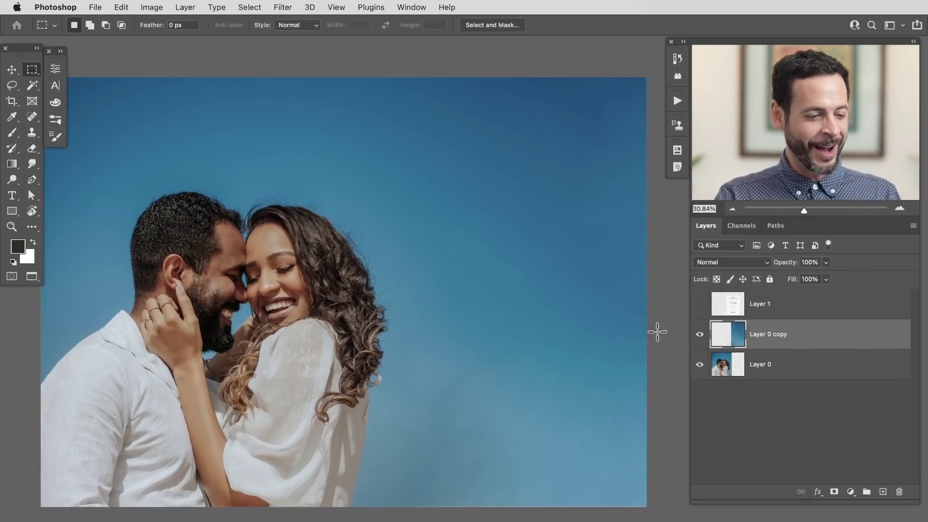
Step: Toggle the visibility of Layer 0 copy to compare the photo with and without the generated sky
click(697, 335)
click(697, 336)
click(697, 335)
click(699, 335)
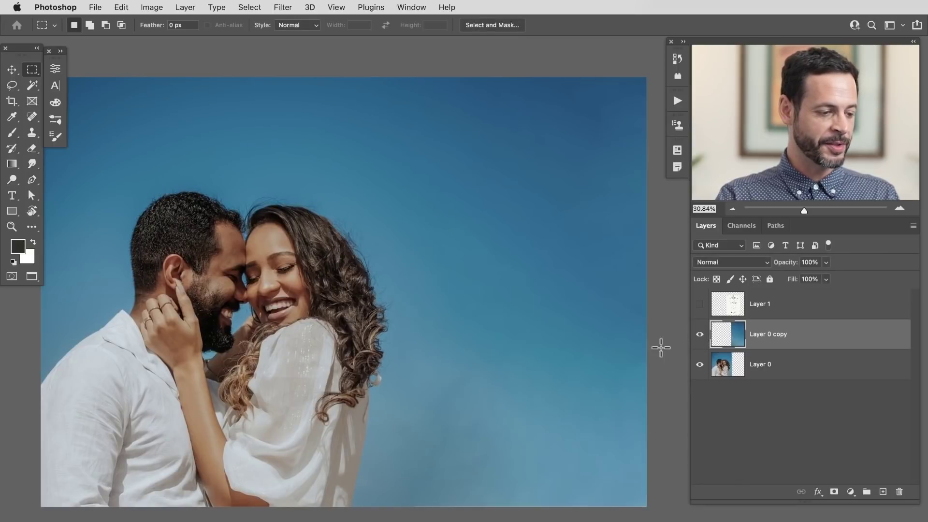
Step: Show Layer 1 to check the invitation over the extended sky, and hide it again
click(699, 306)
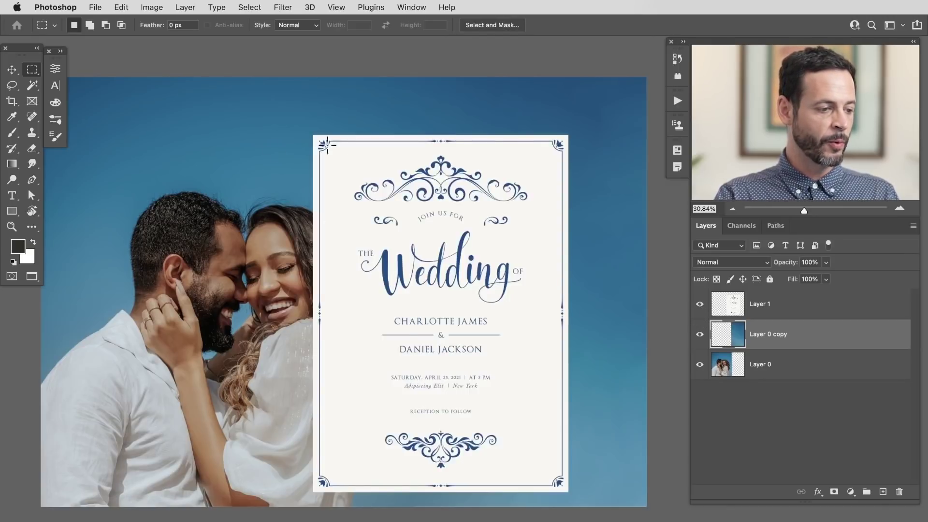
scroll(444, 357, up, 3)
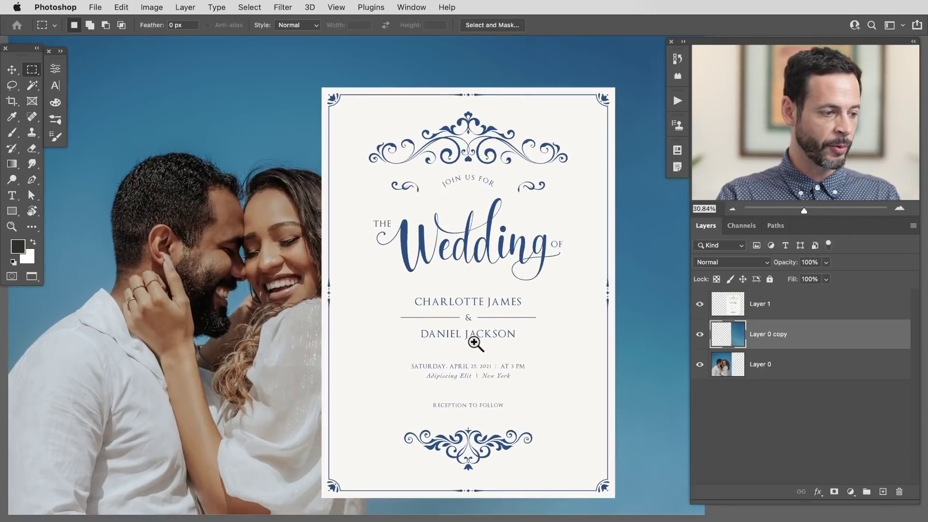
click(778, 313)
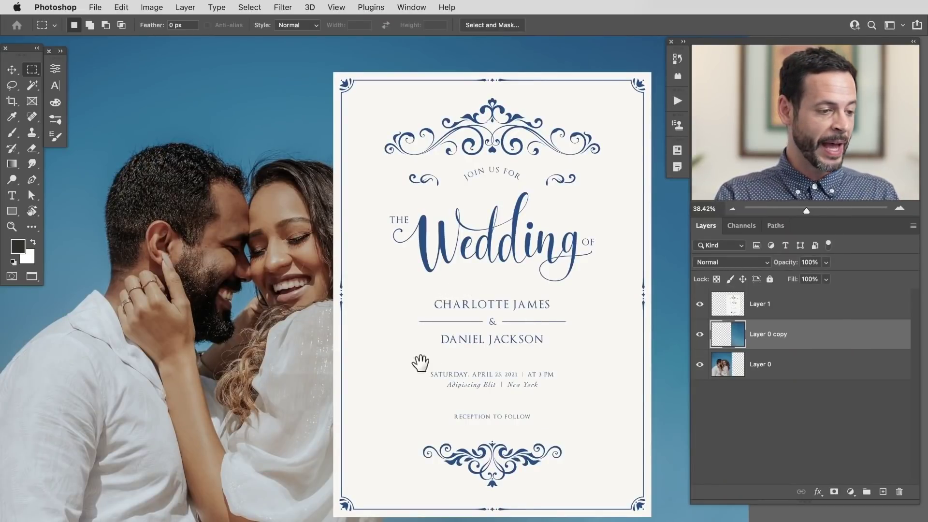
drag(420, 362, 463, 369)
click(699, 304)
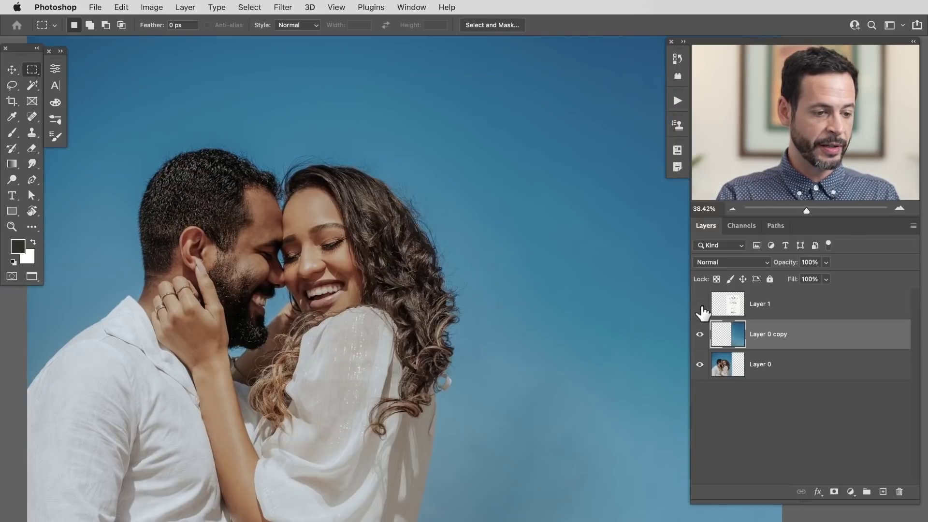
Step: Rename Layer 0 to "subj", Layer 0 copy to "sky" and Layer 1 to "invitatino"
click(784, 368)
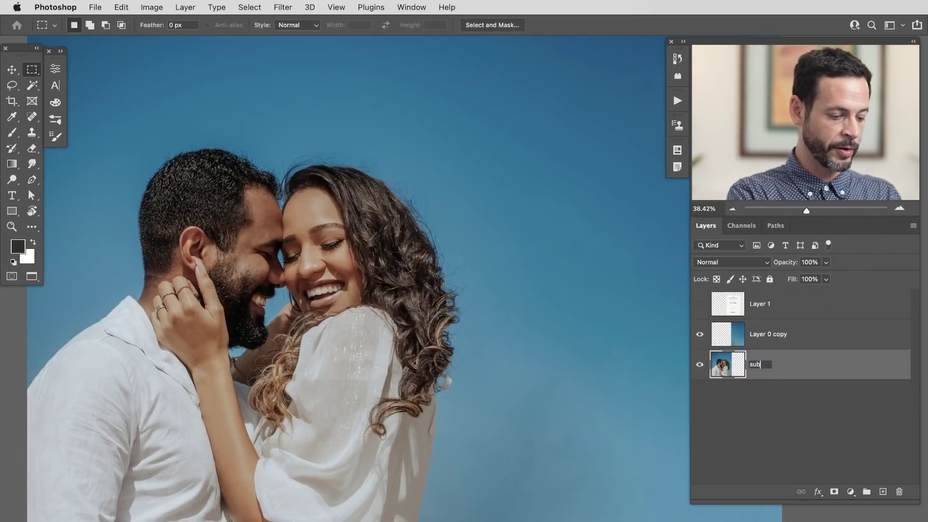
double_click(768, 333)
text(sky)
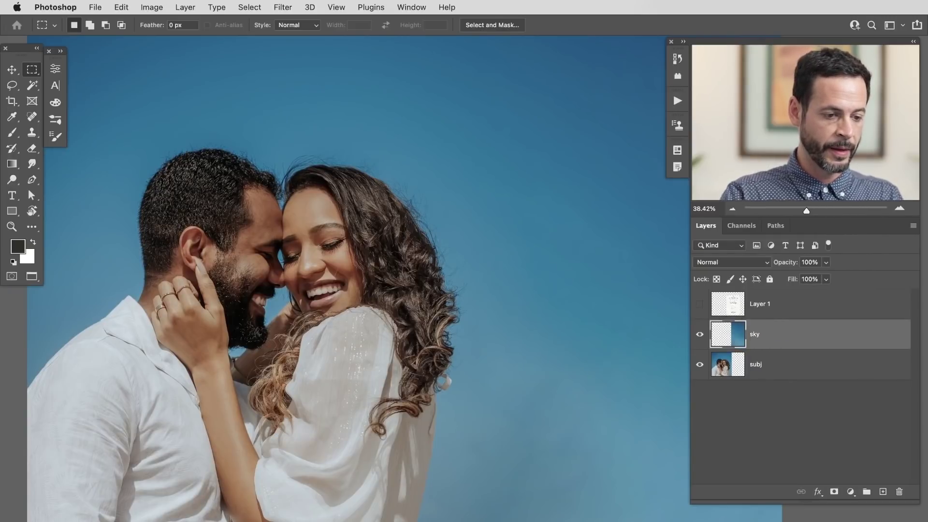
click(759, 313)
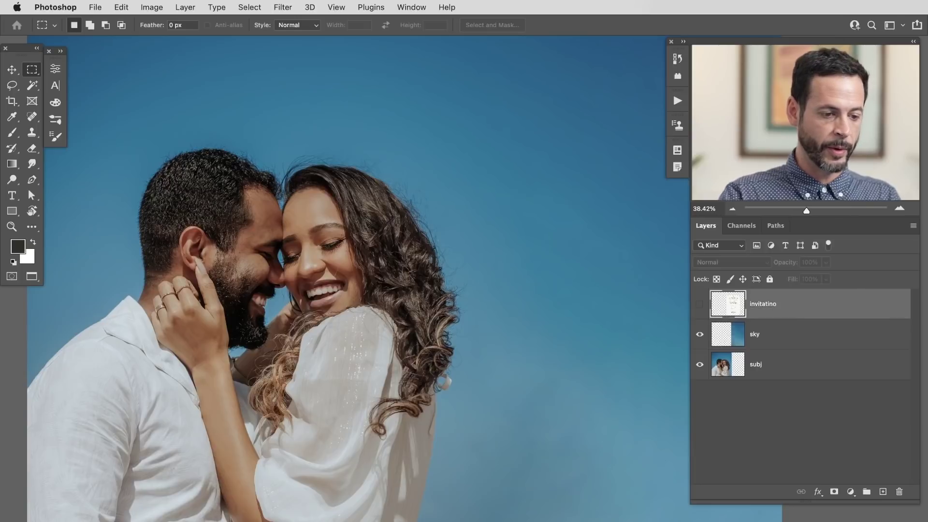
Step: Activate the Object Selection tool on the subj layer and refresh the Object Finder
click(783, 371)
scroll(408, 416, up, 4)
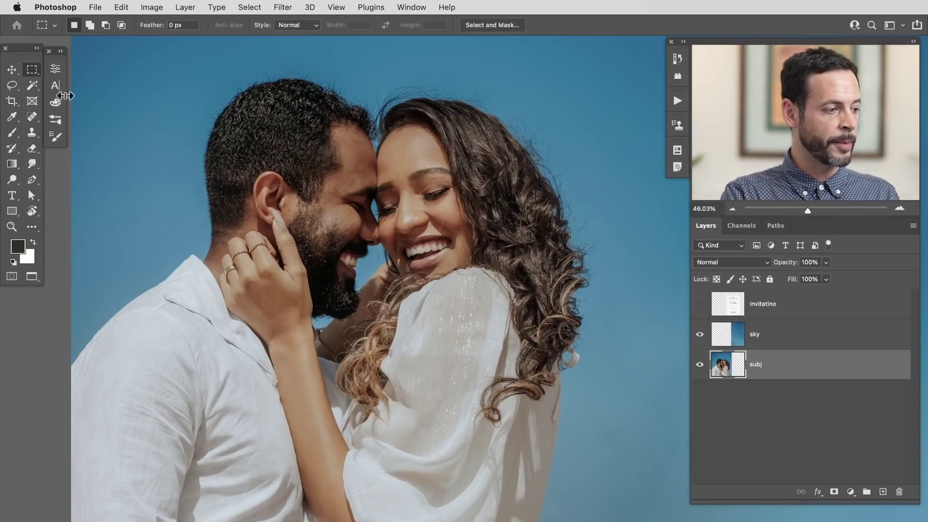
click(33, 86)
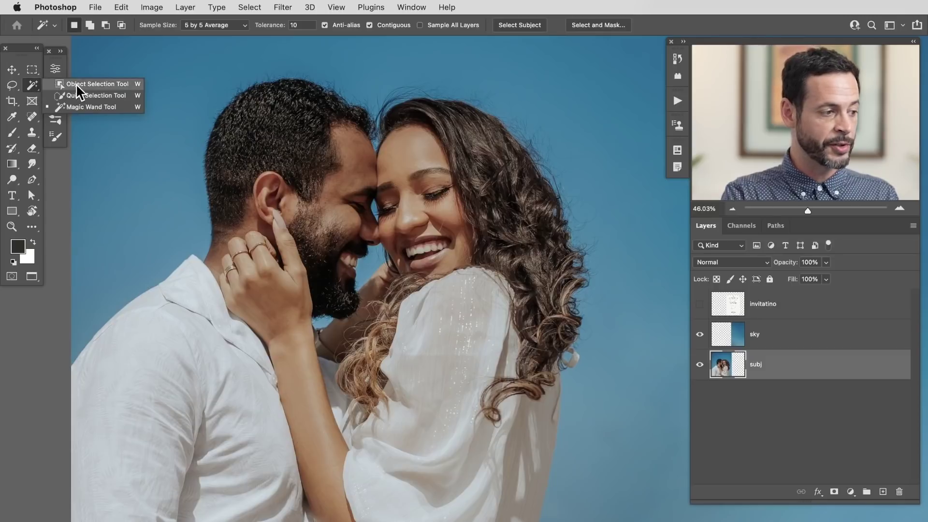
click(92, 84)
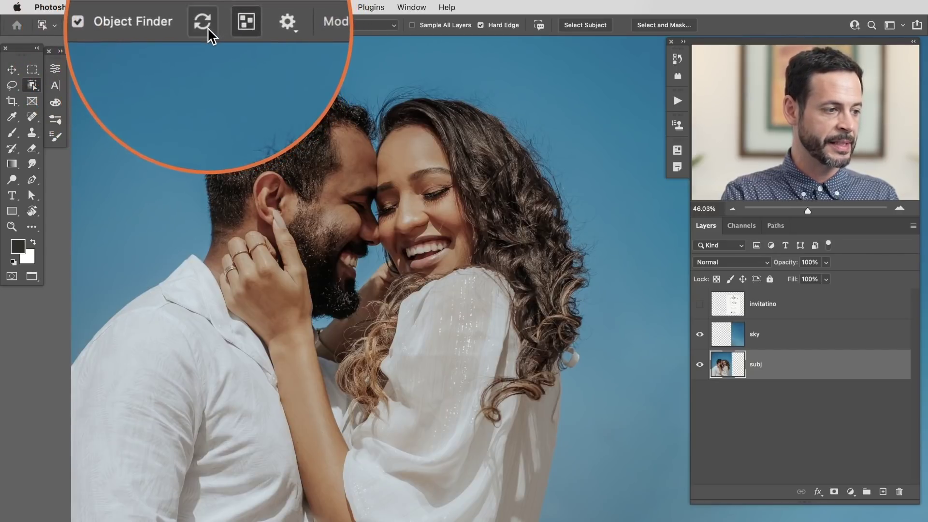
click(206, 26)
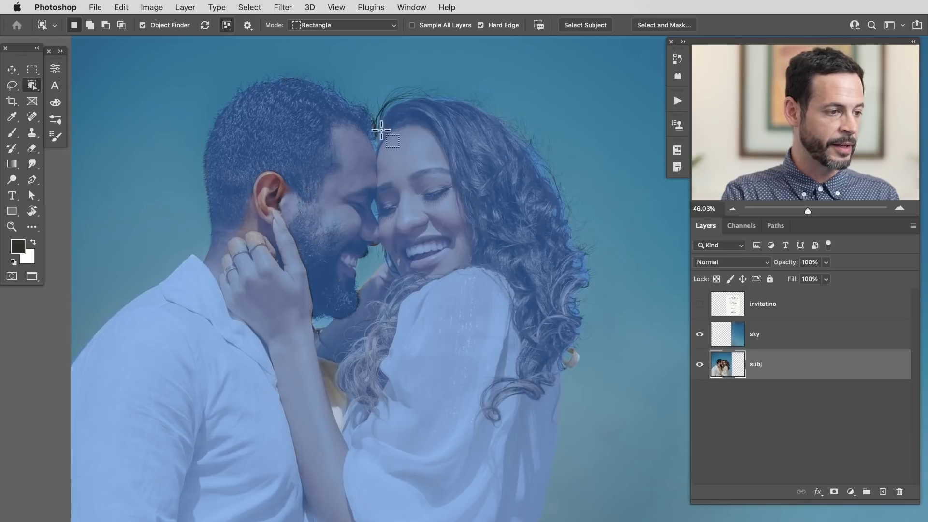
Step: Set the Object Finder overlay color to Green, refresh the finder and show all detected objects
click(247, 25)
click(255, 101)
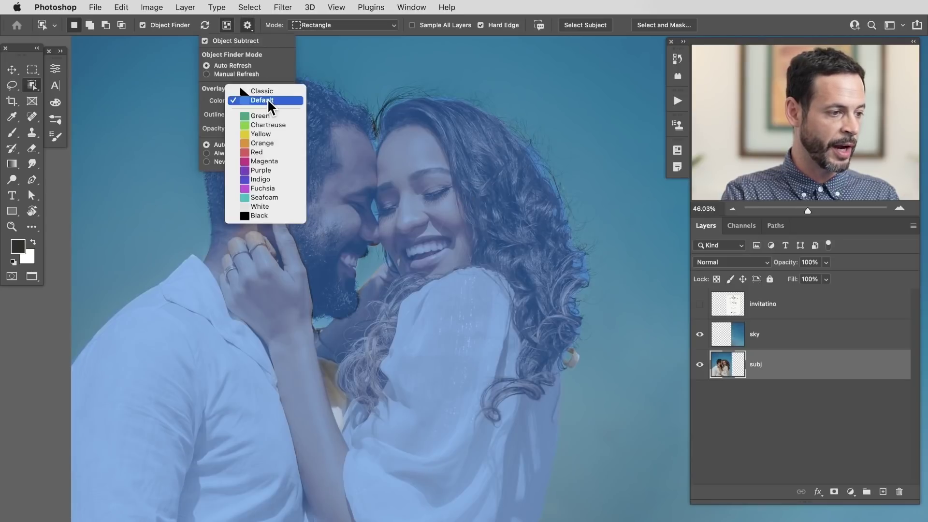
click(271, 115)
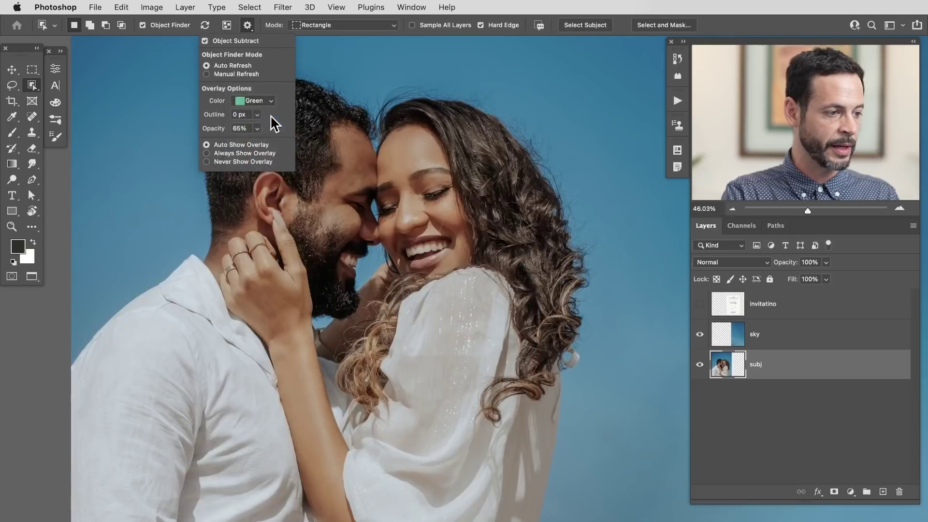
click(203, 28)
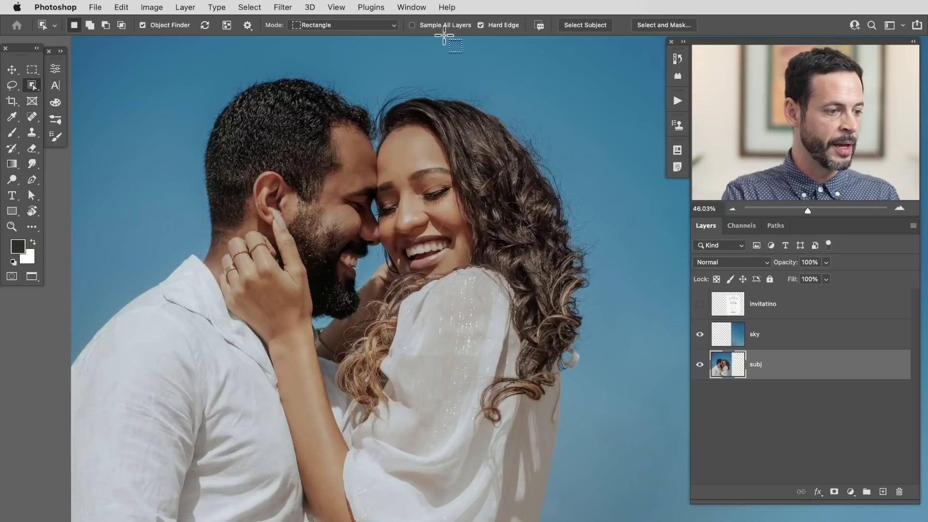
click(227, 27)
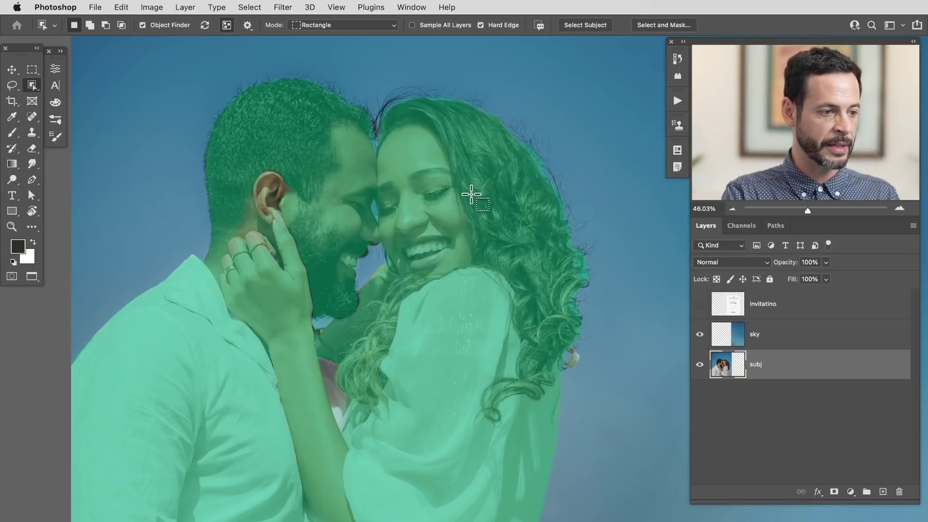
Step: Select the woman with the Object Selection tool and add the man to the selection
click(491, 281)
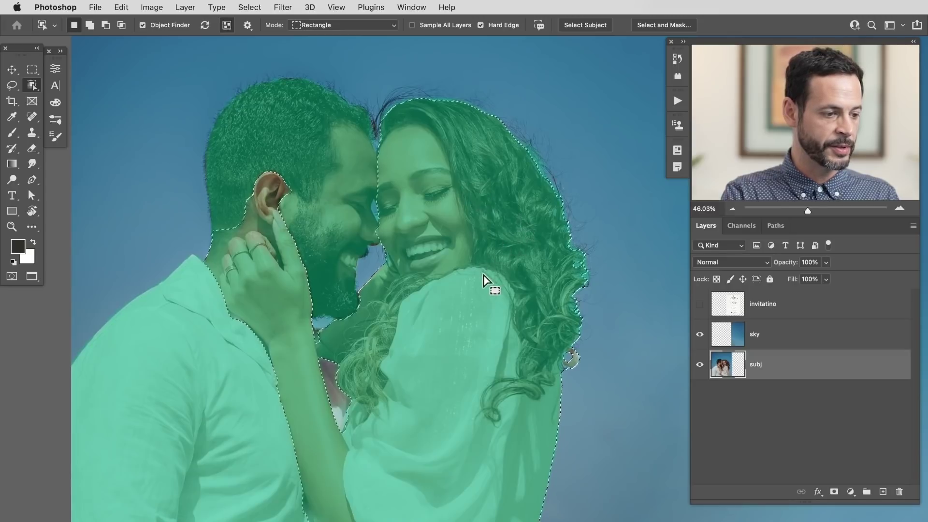
key(shift)
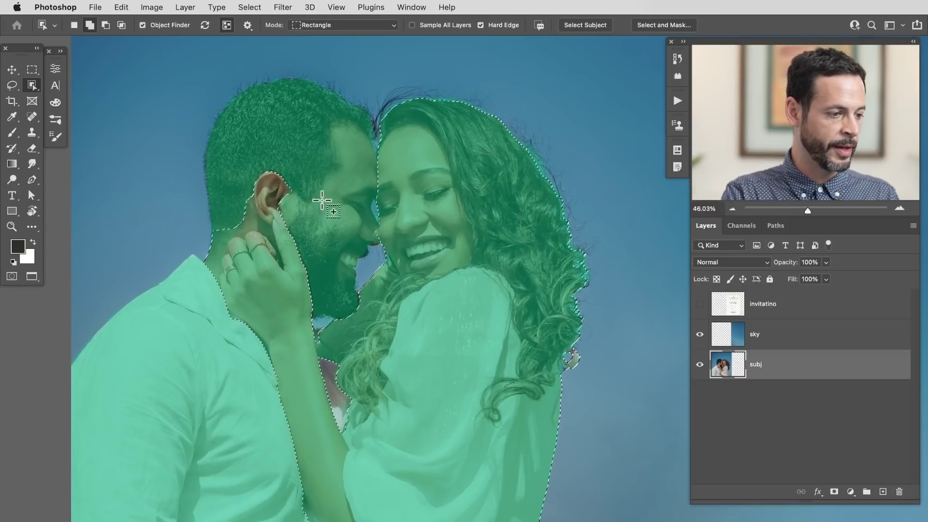
shift+click(321, 198)
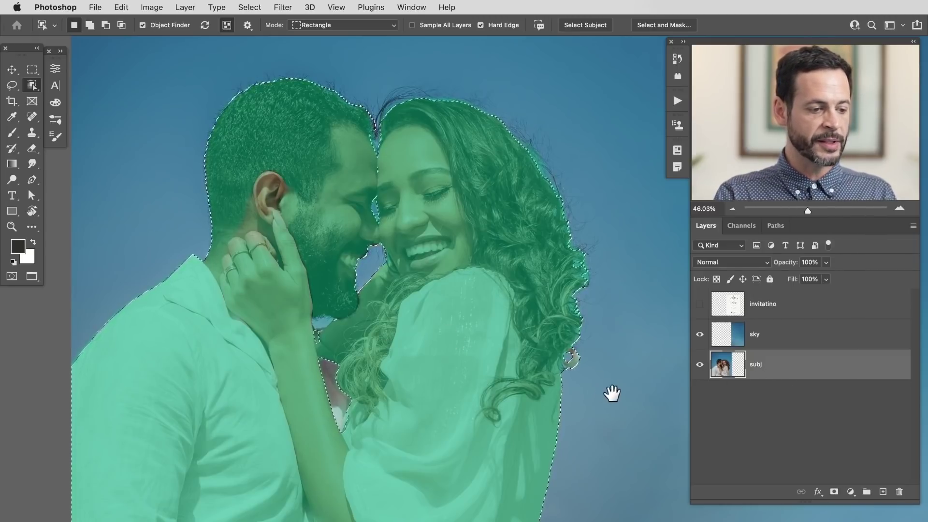
drag(612, 393, 586, 396)
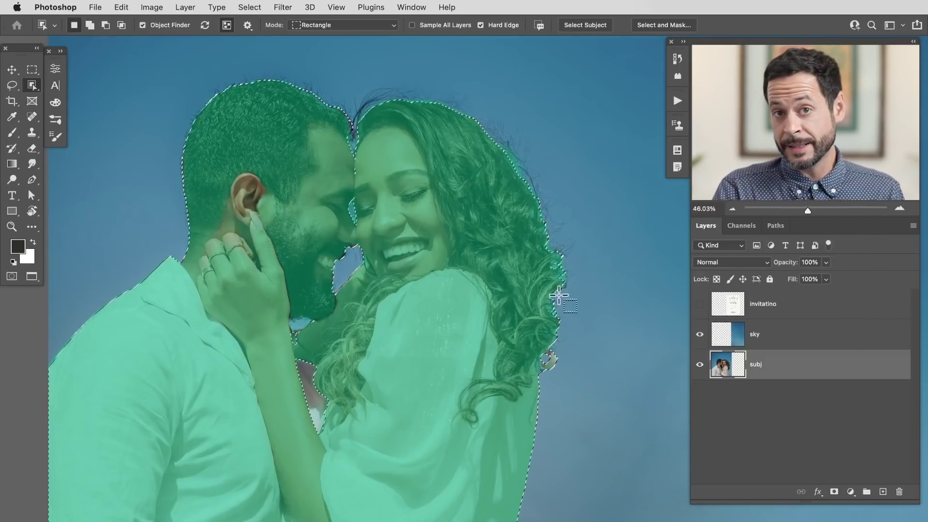
Step: Mask the subj layer with the active selection of the couple and duplicate the masked layer
click(699, 365)
click(699, 365)
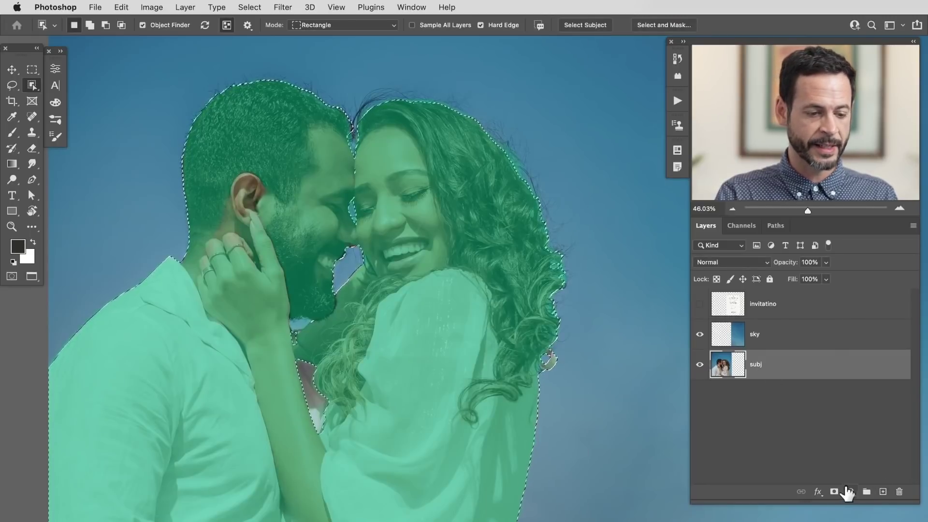
click(834, 491)
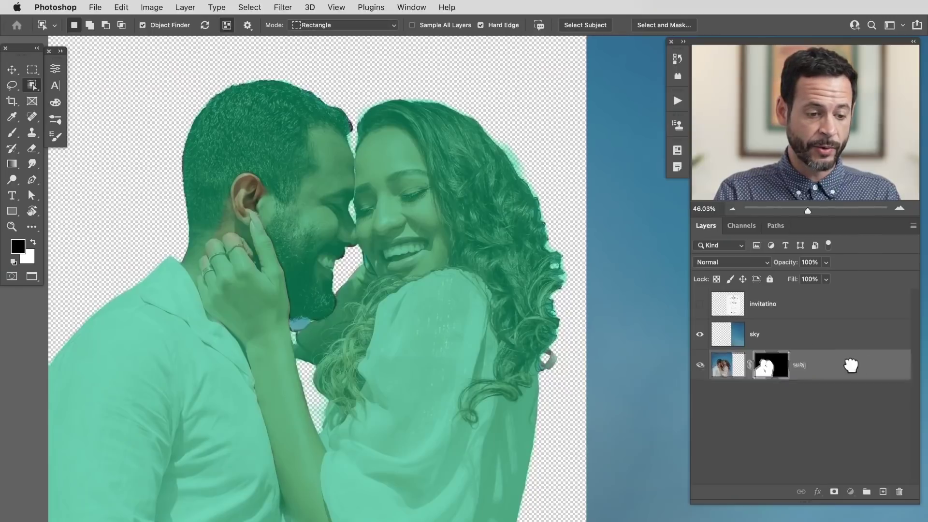
drag(849, 362, 888, 490)
Step: Fill the subj copy layer's mask with White at 100% opacity in Normal mode
click(764, 366)
key(d)
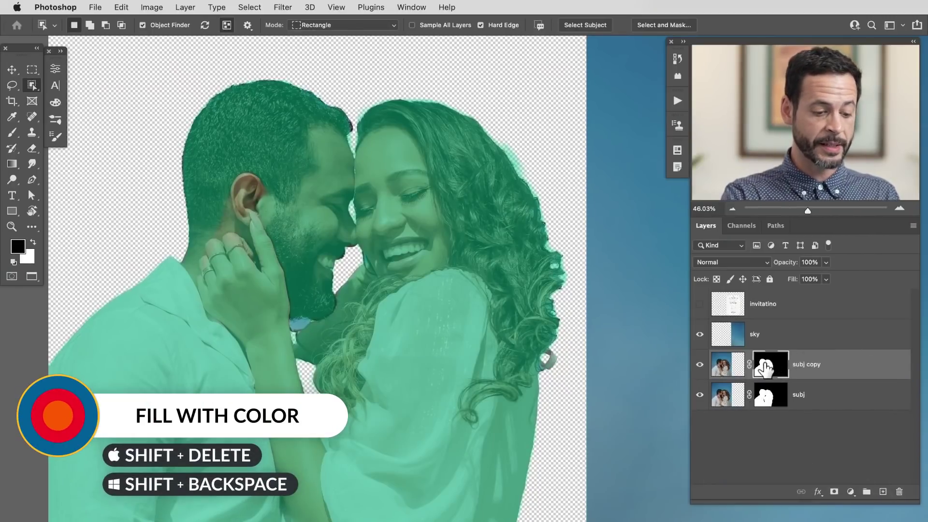
key(shift+BackSpace)
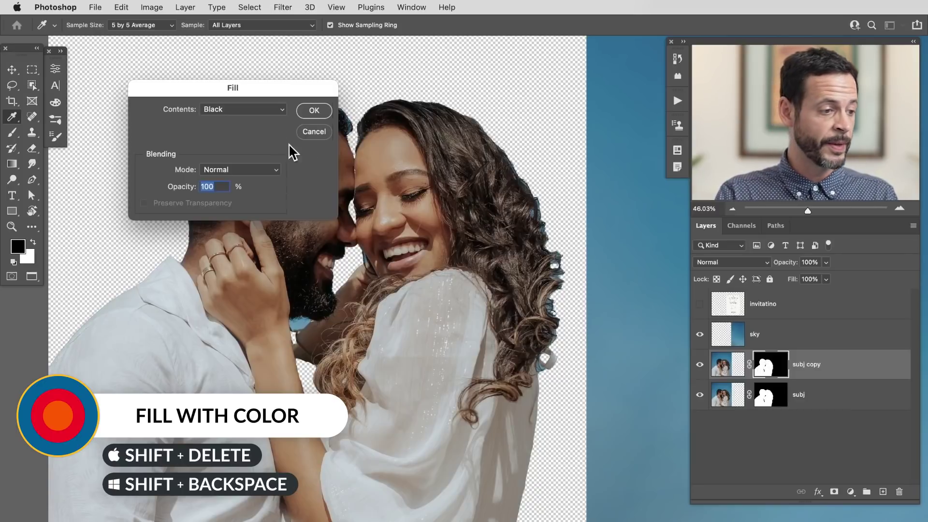
click(255, 110)
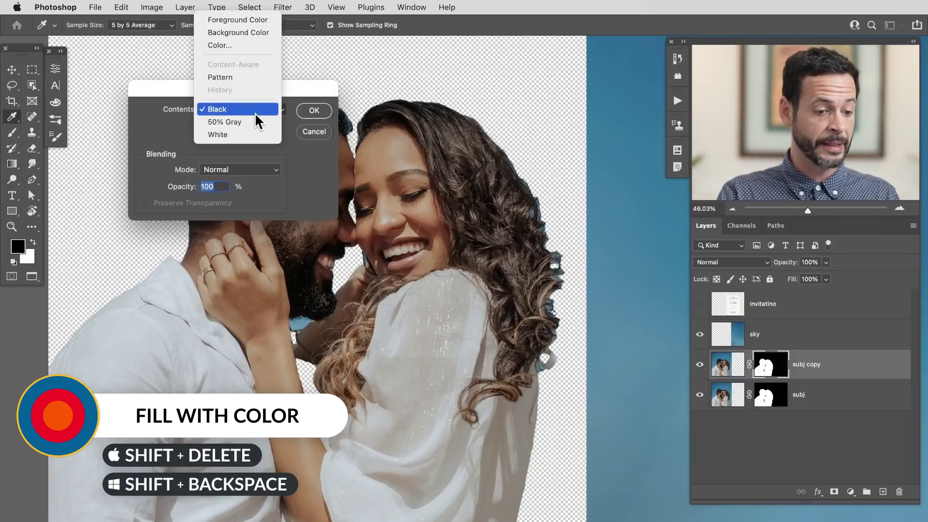
click(256, 135)
click(313, 111)
Step: Move the subj copy layer below the subj layer and rename it "bg"
drag(755, 361, 787, 397)
text(bg)
Step: Move the subj layer above the invitatino layer and make the invitation visible
drag(796, 350, 807, 302)
drag(762, 356, 805, 303)
click(700, 334)
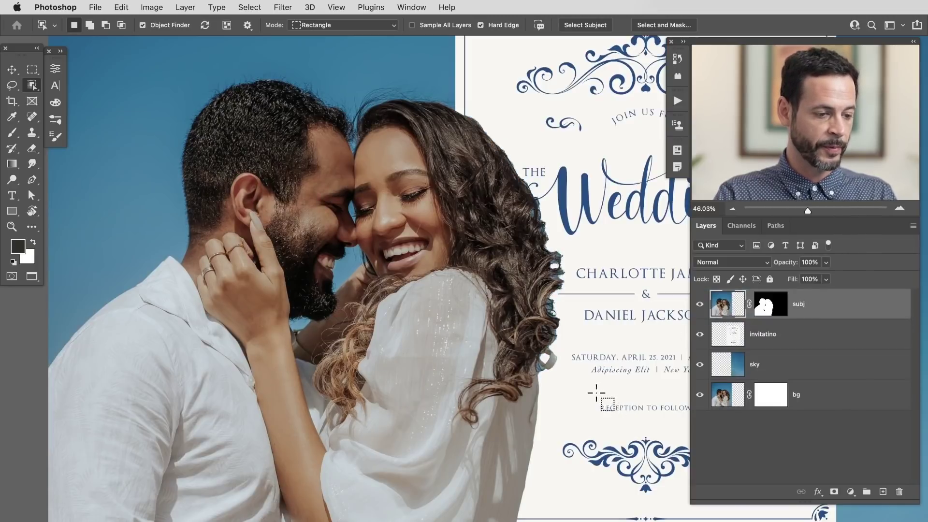
Step: Review the layer stack by hiding every layer except bg and showing sky, invitatino and subj again one by one
key(v)
drag(604, 386, 639, 382)
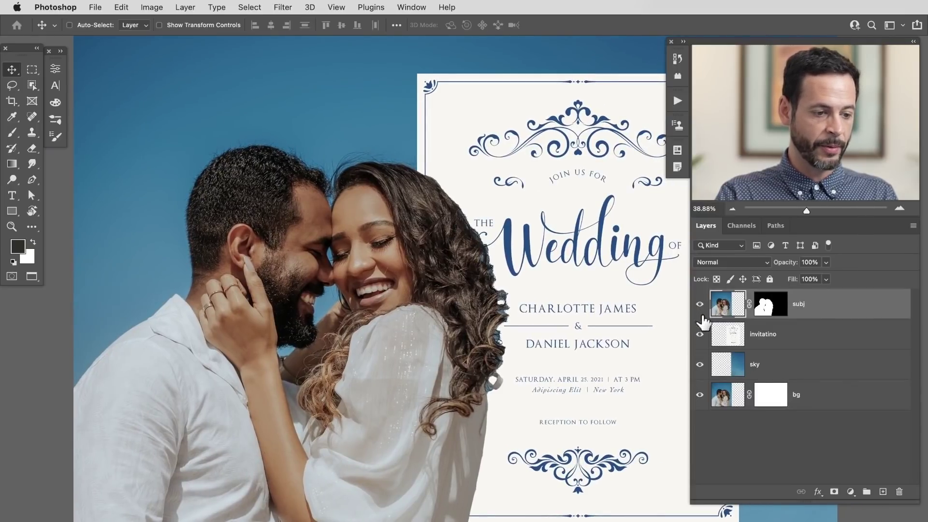
click(764, 341)
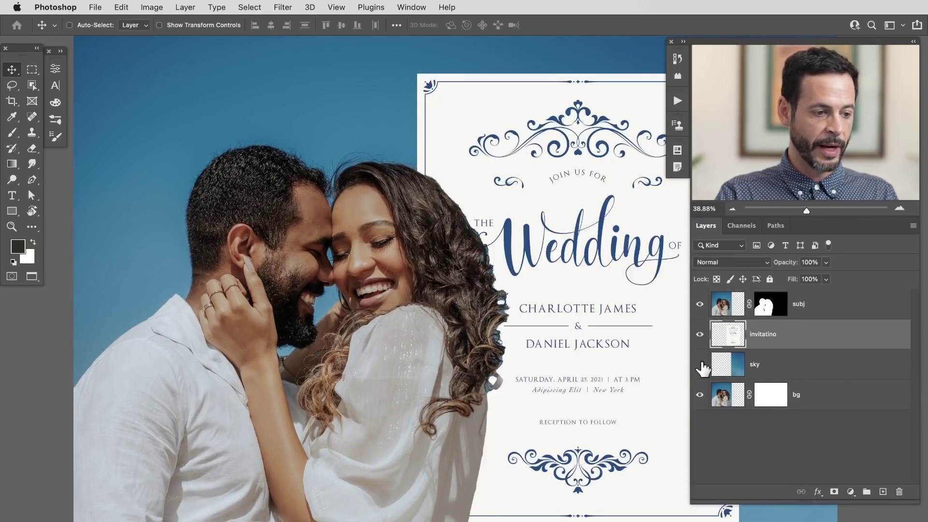
click(699, 334)
drag(607, 381, 560, 381)
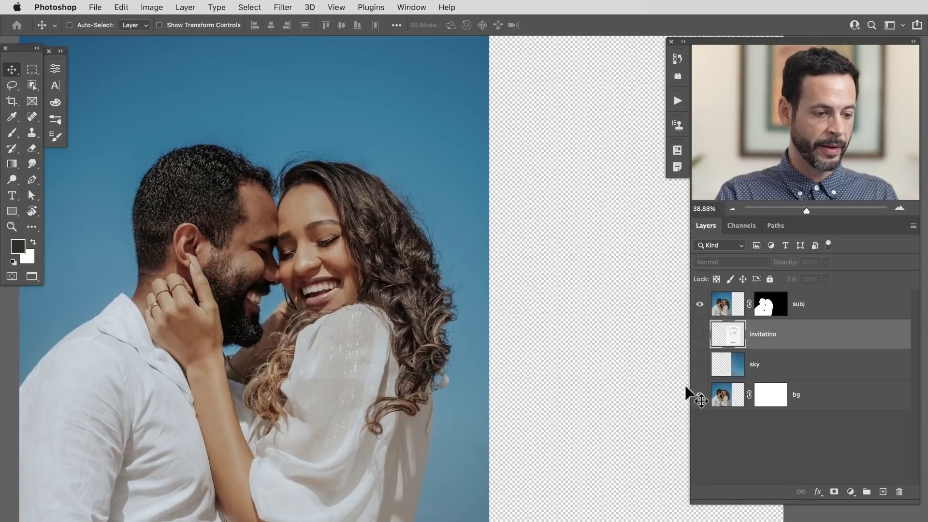
click(699, 394)
click(699, 394)
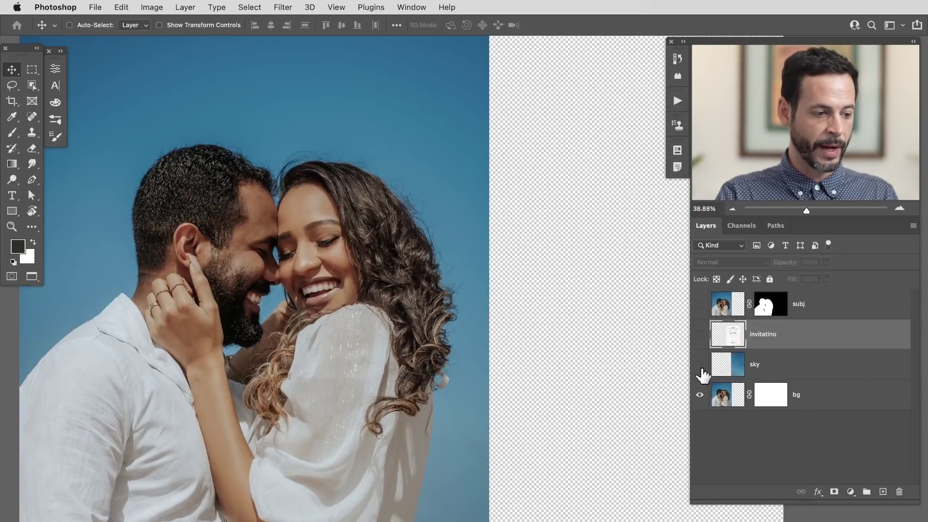
click(699, 364)
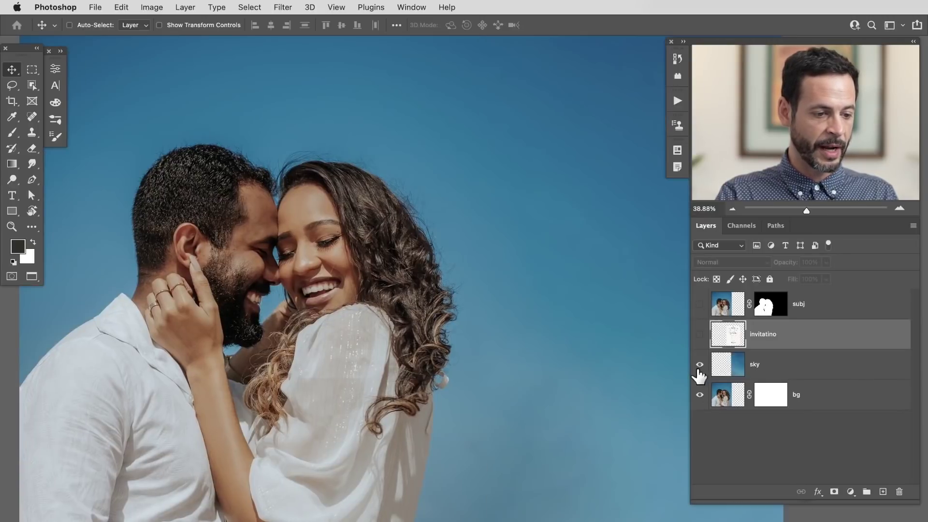
click(699, 335)
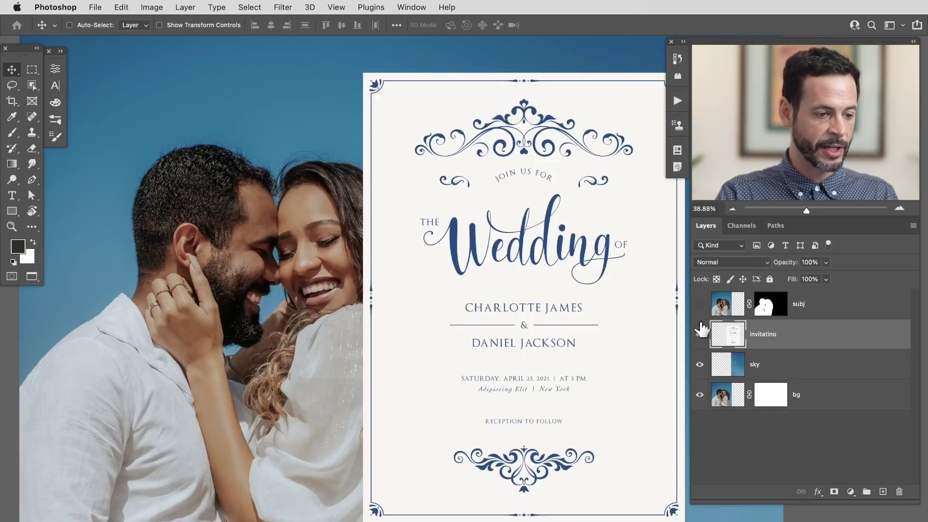
click(699, 304)
drag(430, 290, 486, 283)
drag(487, 315, 543, 294)
drag(467, 232, 472, 297)
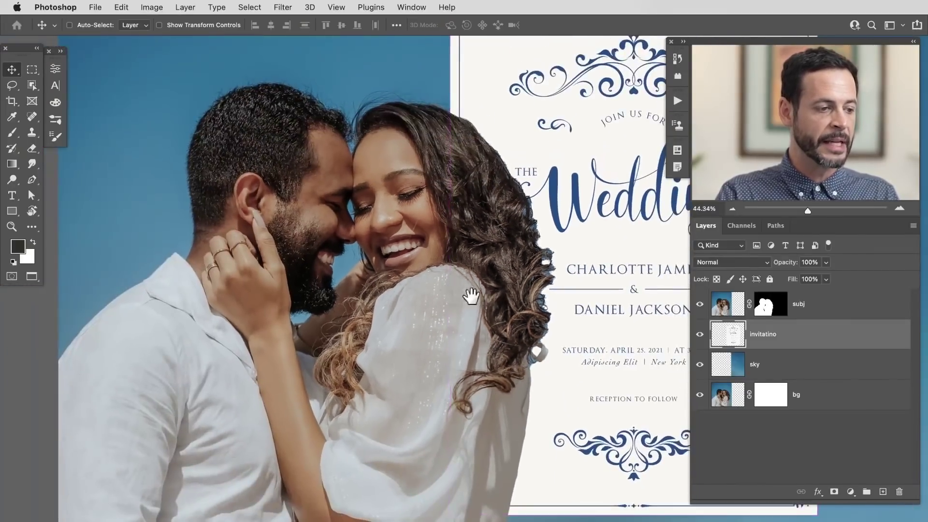
Step: Open Select and Mask on the subj layer's mask
click(767, 306)
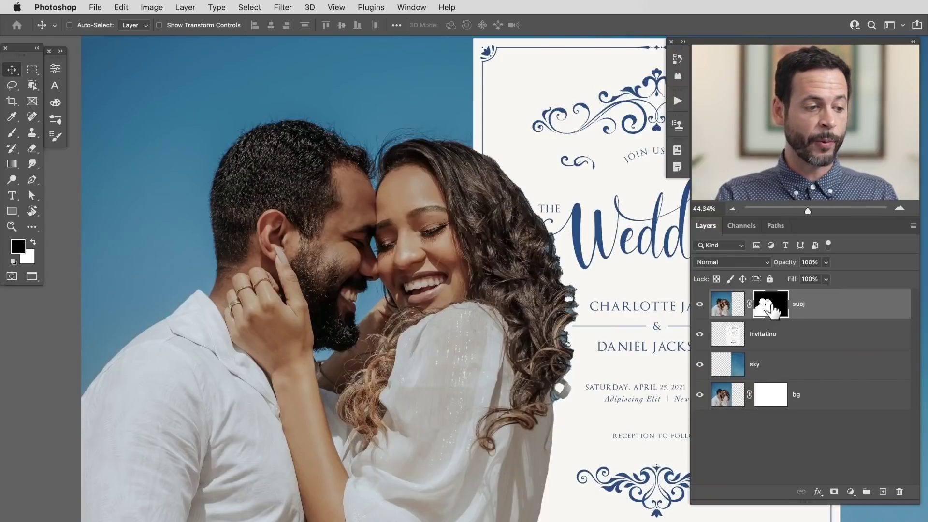
scroll(478, 318, right, 3)
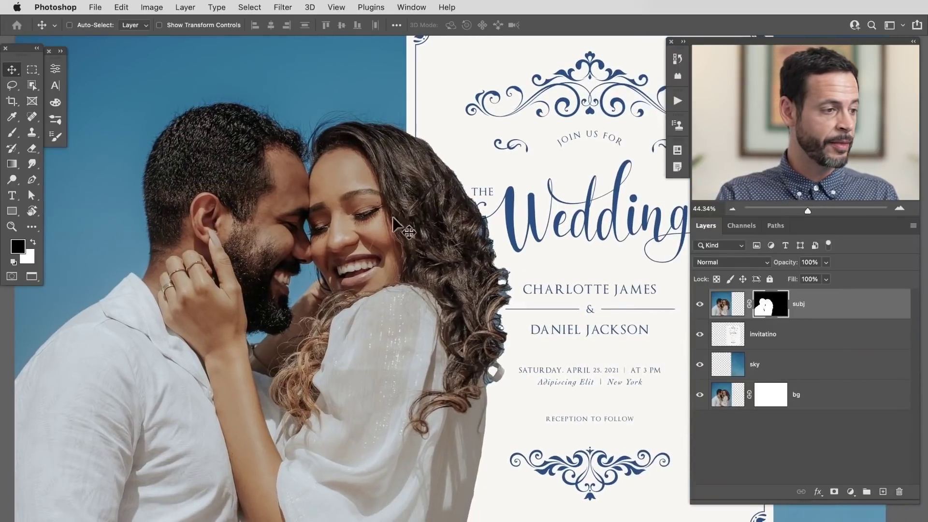
click(249, 7)
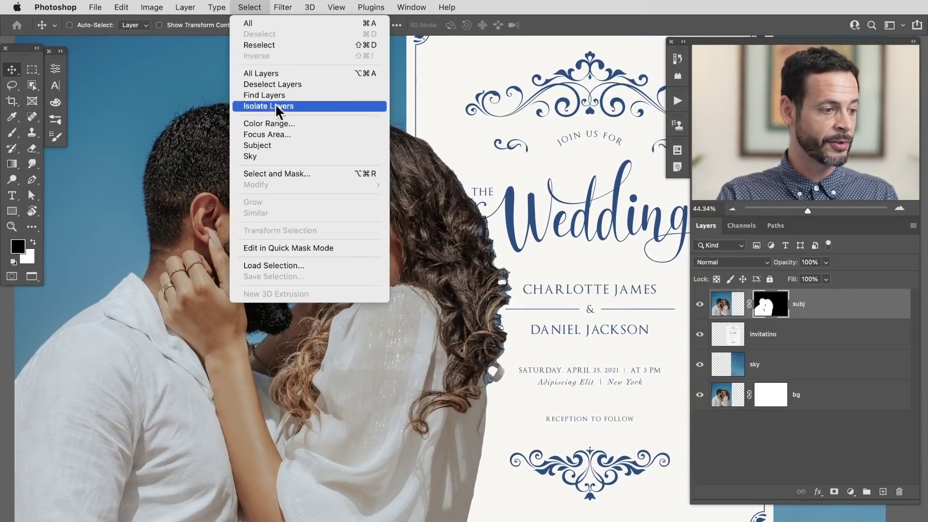
click(283, 182)
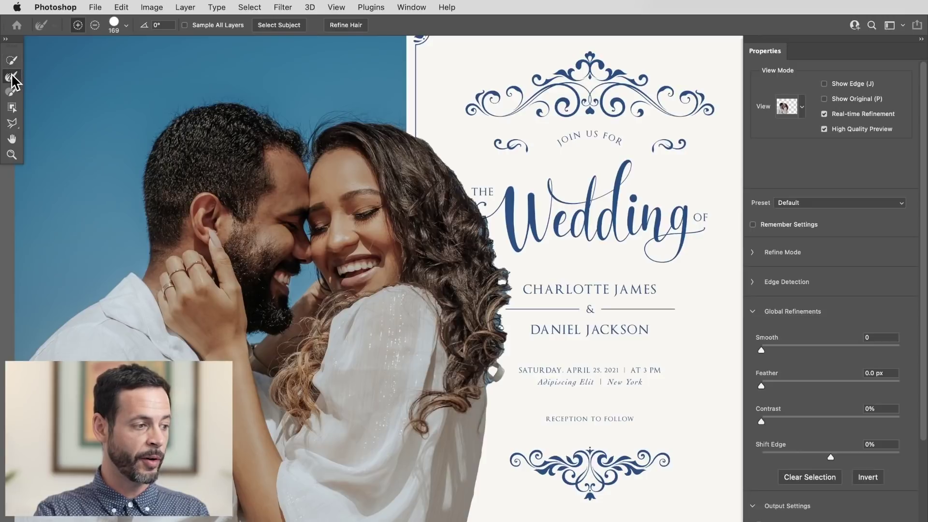
Step: Try the Quick Selection tool over the area beside the woman's hair and undo the stroke
click(12, 60)
mouse_move(546, 222)
mouse_down()
mouse_move(521, 213)
mouse_move(464, 227)
mouse_move(504, 271)
mouse_move(508, 329)
mouse_move(551, 297)
mouse_up()
key(super+z)
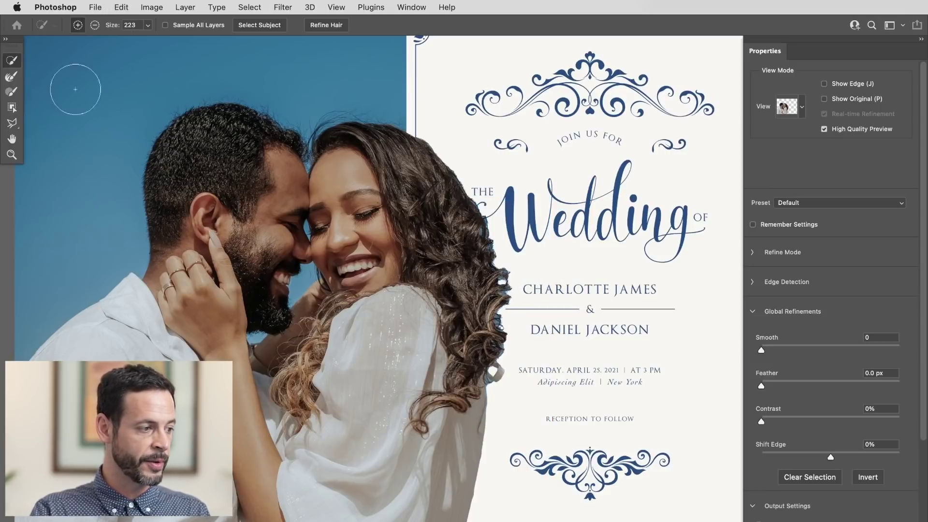
Step: Refine the mask along the curls of the woman's hair beside the couple's names using the Refine Edge Brush
click(7, 78)
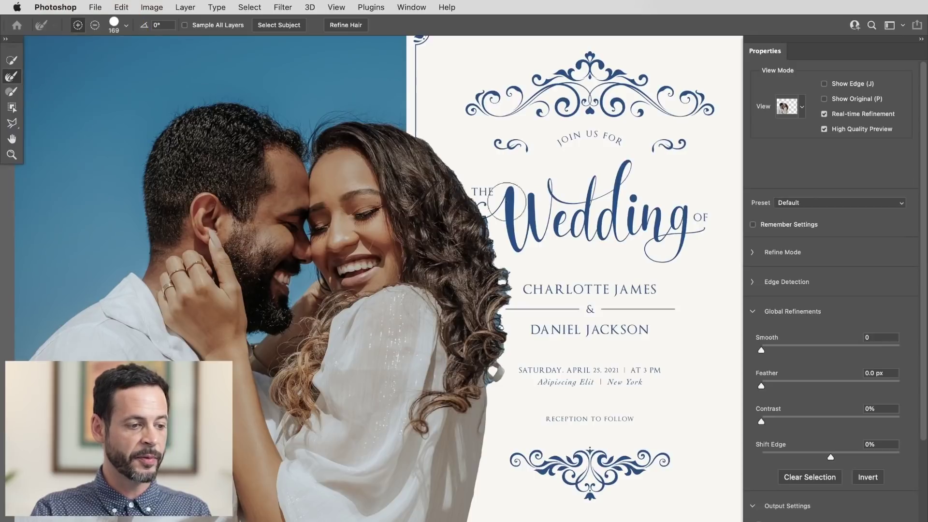
scroll(485, 224, up, 1)
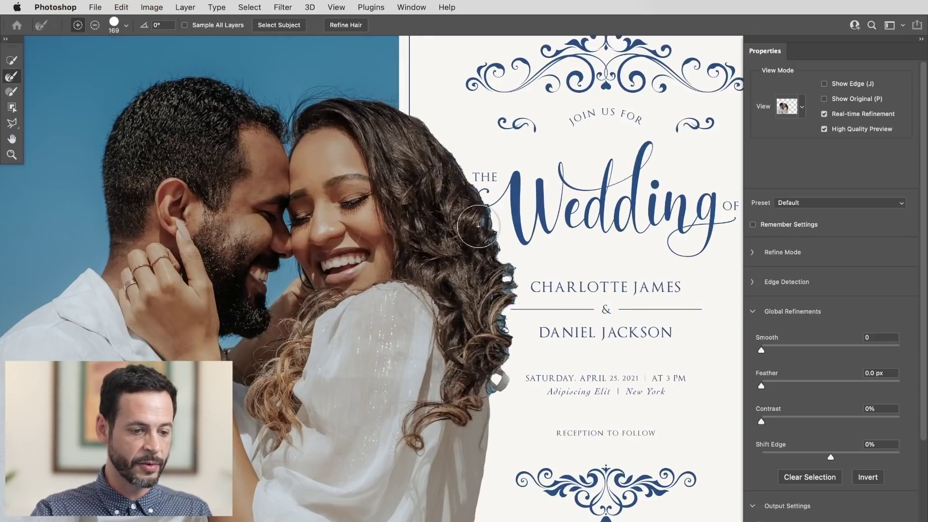
scroll(478, 227, up, 1)
scroll(483, 266, up, 1)
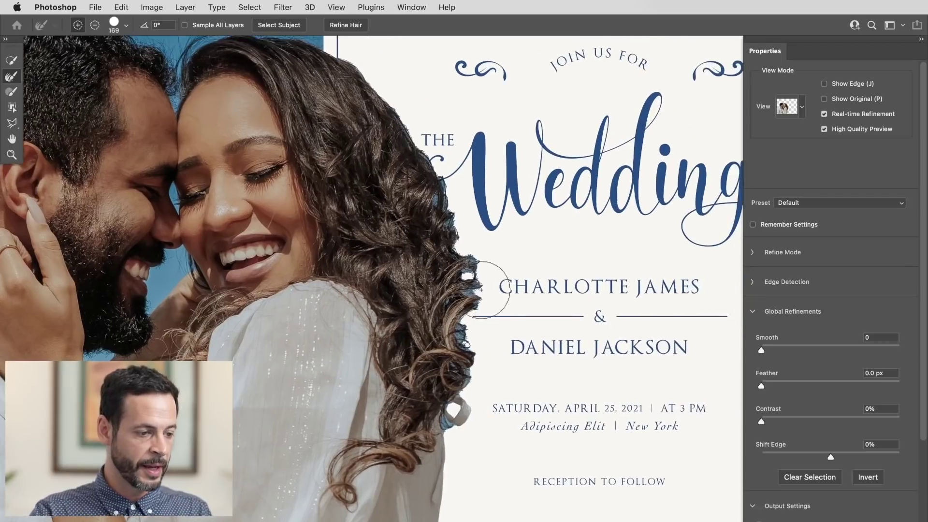
mouse_move(471, 269)
mouse_down()
mouse_move(473, 261)
mouse_move(476, 302)
mouse_move(471, 319)
mouse_move(461, 312)
mouse_move(459, 333)
mouse_move(479, 372)
mouse_move(447, 435)
mouse_move(476, 441)
mouse_up()
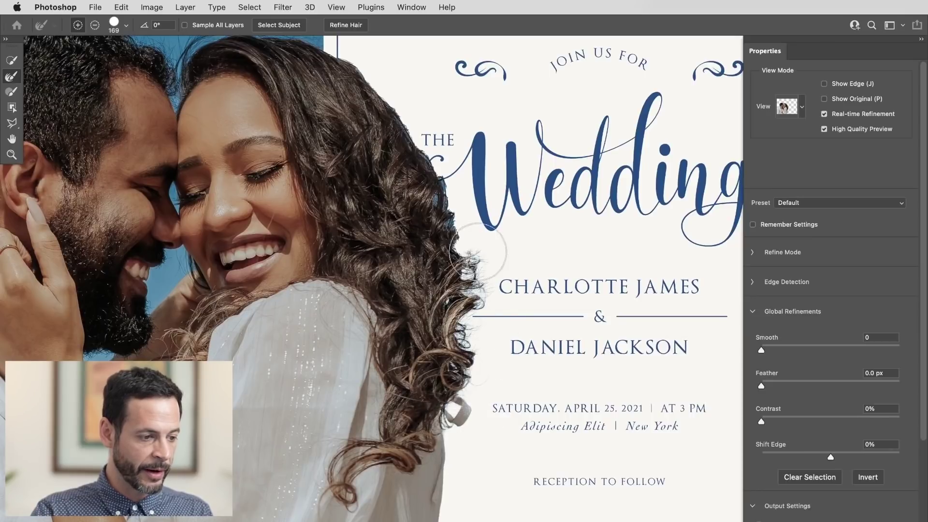
Step: Brush along the outer edge of the woman's hair up to the crown with the Refine Edge Brush to recover fine strands
mouse_move(460, 261)
mouse_down()
mouse_move(516, 246)
mouse_move(507, 247)
mouse_move(517, 372)
mouse_move(477, 341)
mouse_move(467, 262)
mouse_move(436, 187)
mouse_move(358, 80)
mouse_up()
drag(358, 159, 404, 311)
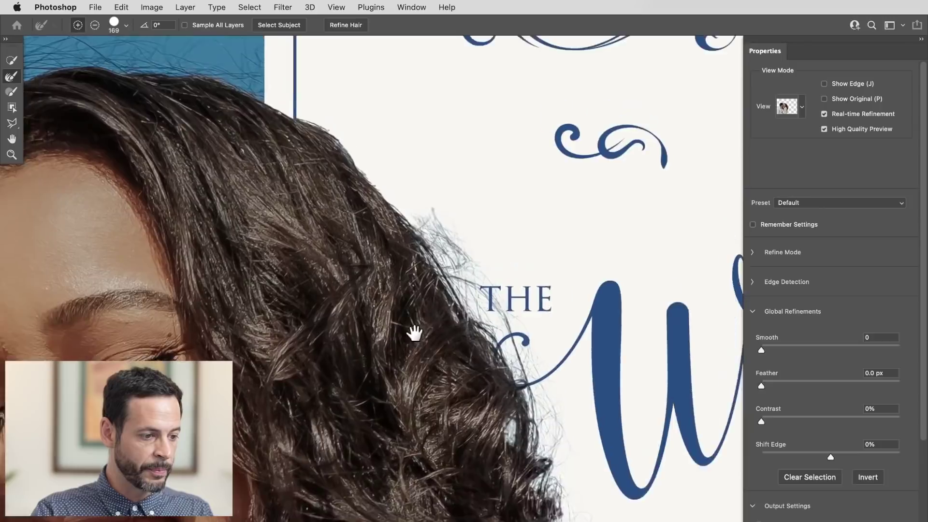
mouse_move(441, 252)
mouse_down()
mouse_move(385, 169)
mouse_move(334, 130)
mouse_move(339, 104)
mouse_move(322, 85)
mouse_move(348, 132)
mouse_move(352, 116)
mouse_move(367, 128)
mouse_move(314, 104)
mouse_move(233, 94)
mouse_up()
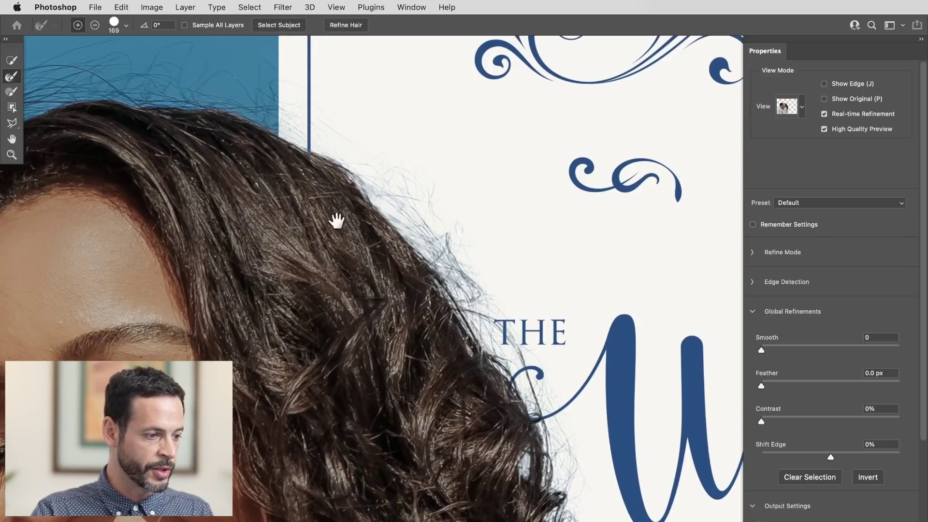
drag(365, 316, 320, 159)
scroll(320, 160, down, 20)
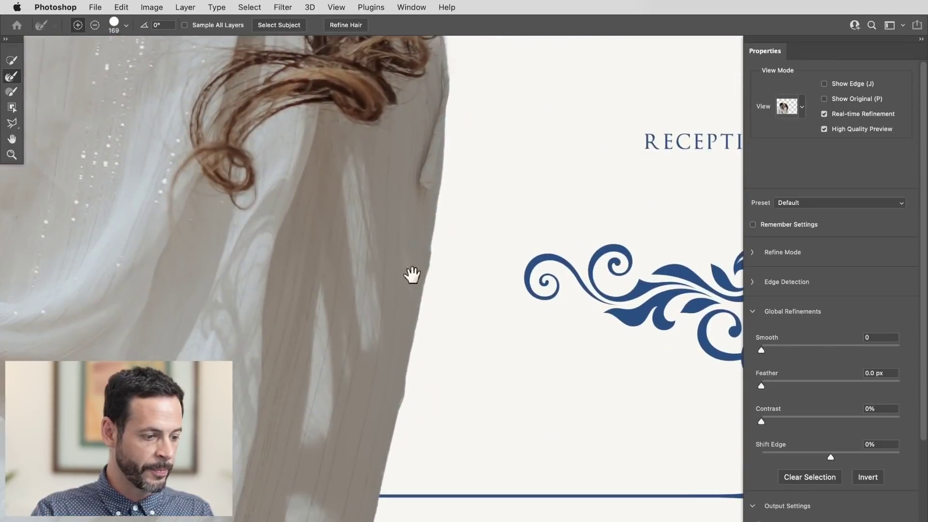
key(super+0)
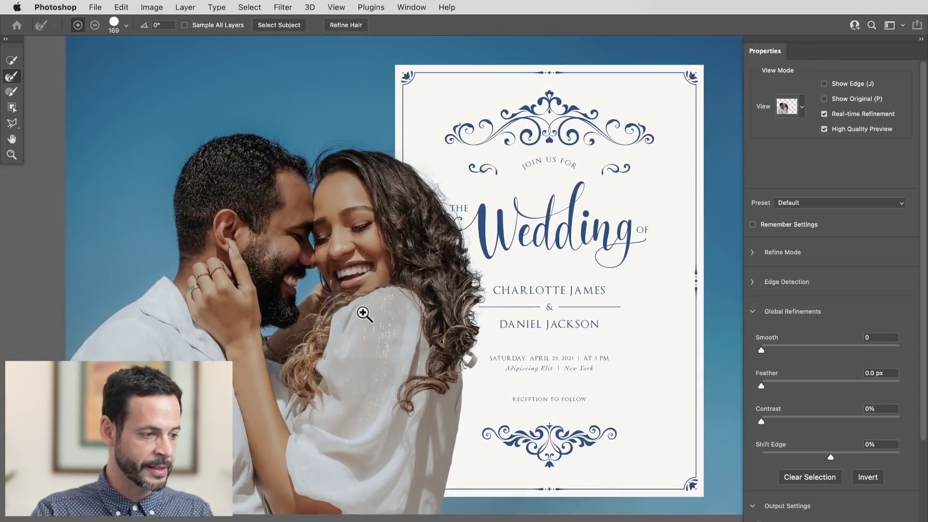
click(365, 314)
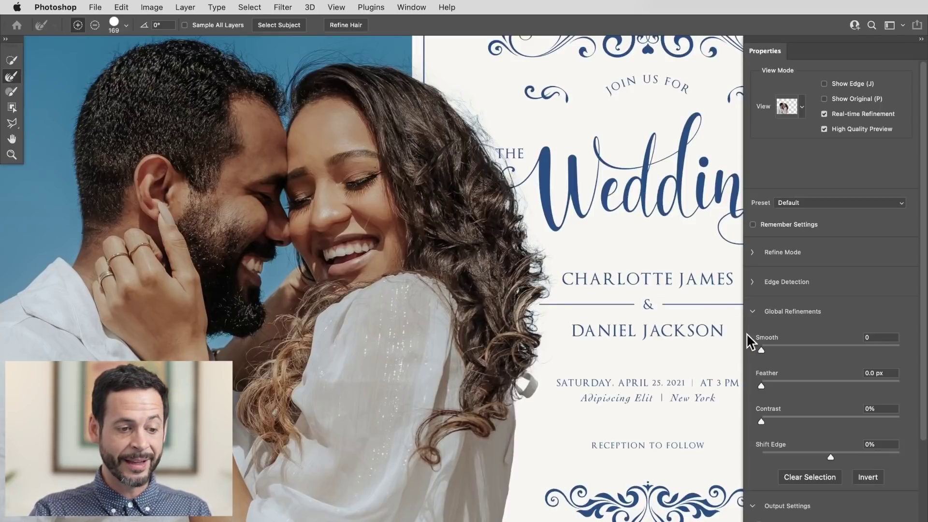
click(753, 312)
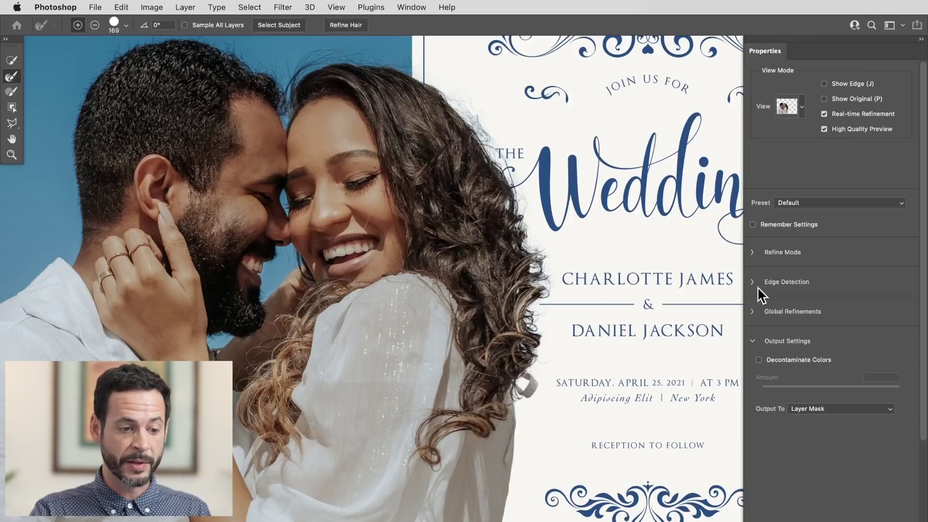
click(752, 281)
click(752, 281)
click(752, 312)
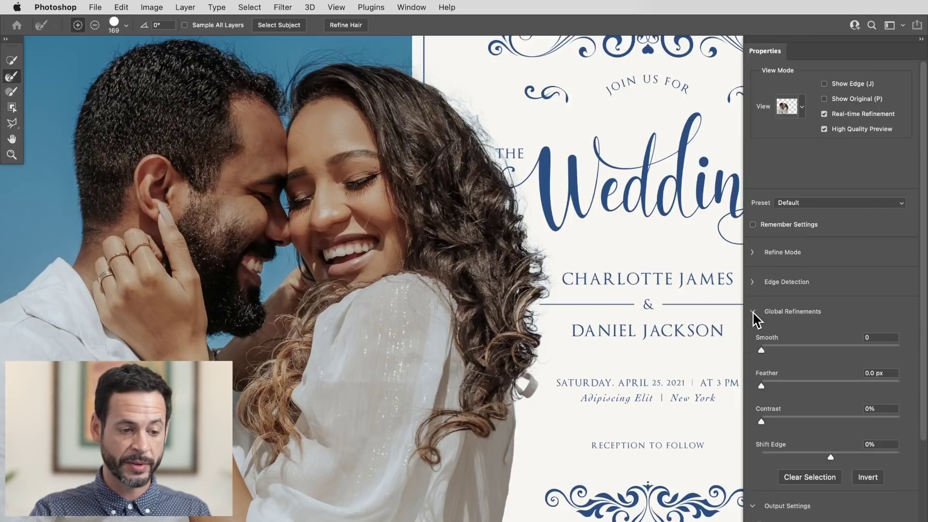
click(752, 311)
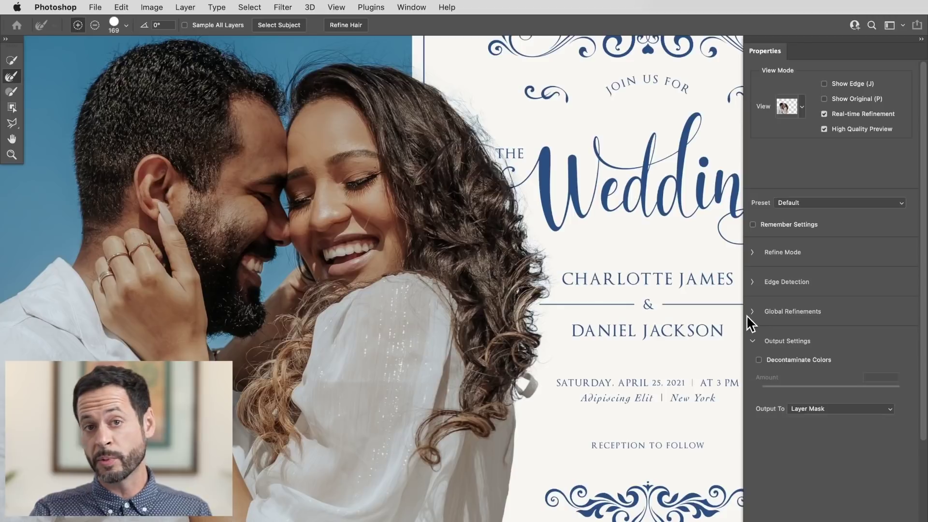
Step: Set the Select and Mask view mode to Overlay
drag(582, 329, 506, 338)
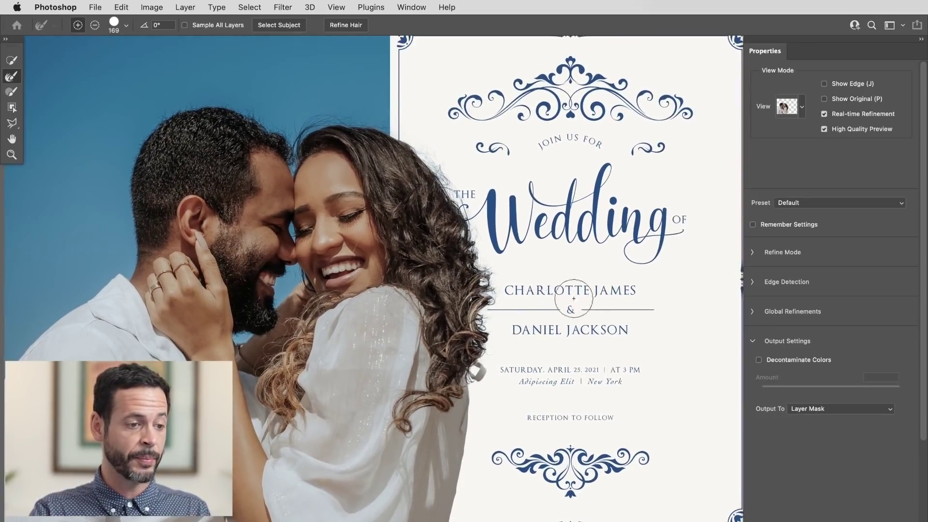
drag(573, 298, 544, 317)
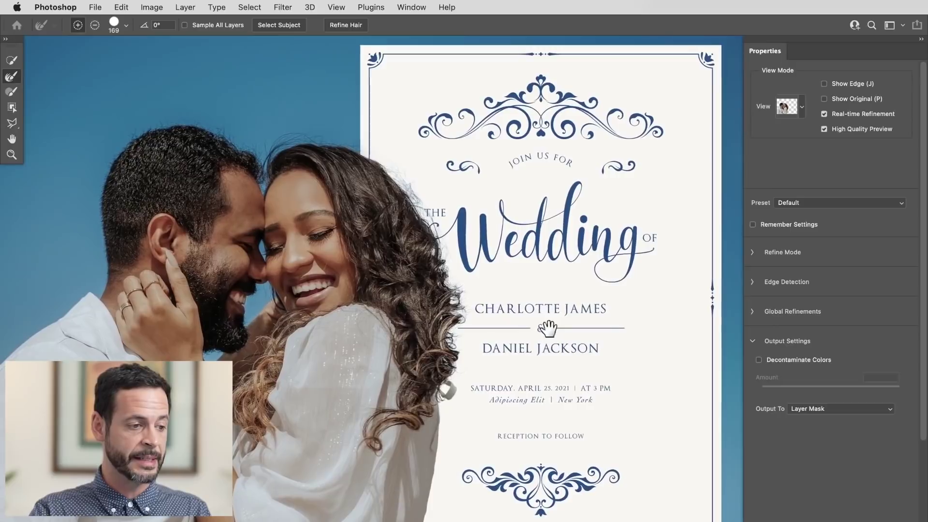
click(801, 110)
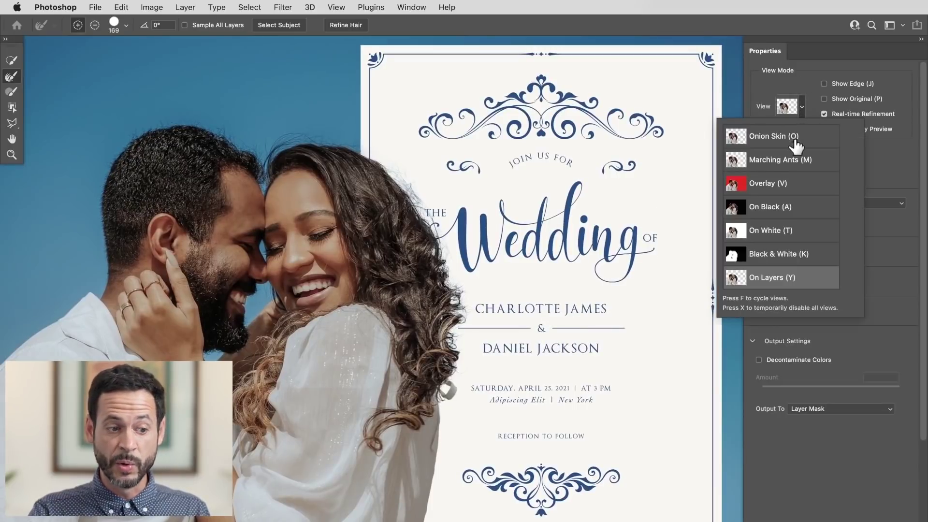
click(773, 186)
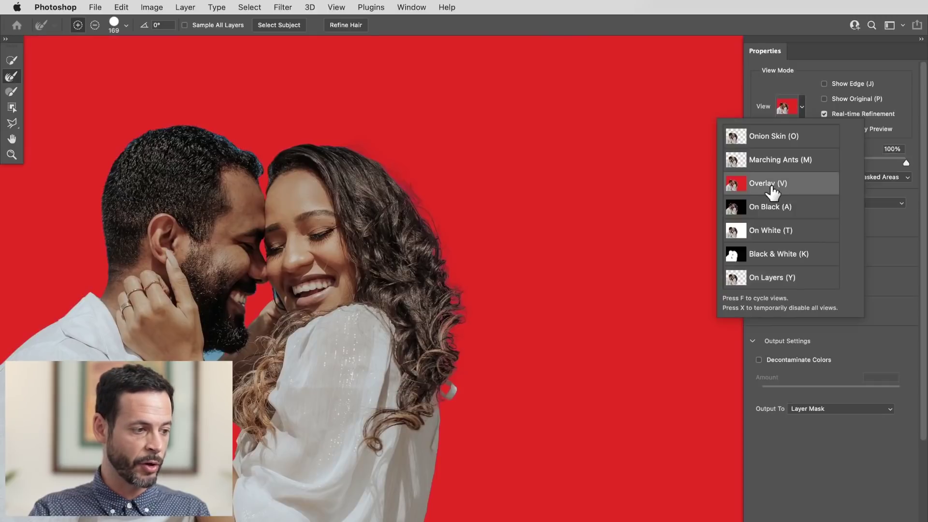
scroll(290, 174, up, 8)
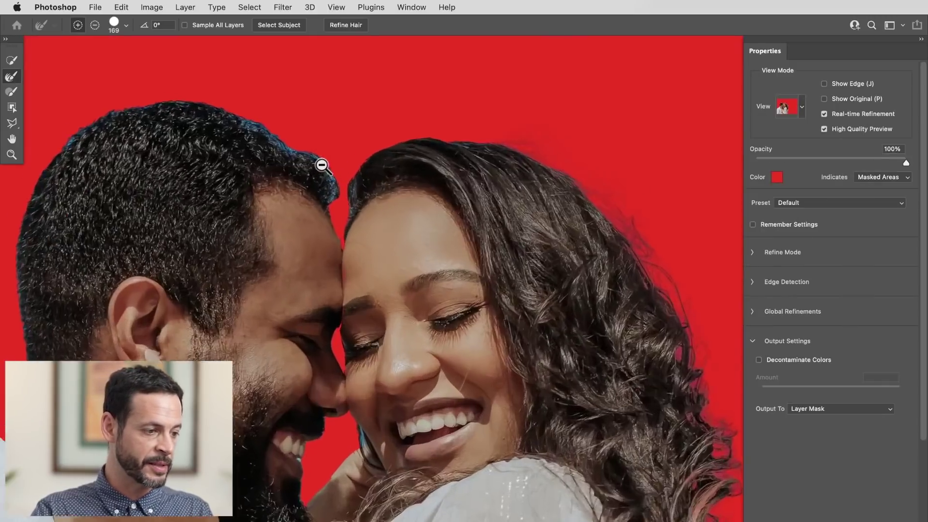
Step: Reduce the Refine Edge Brush to size 50 and brush along the woman's front hairline and crown to recover fine strands
key(bracketleft)
key(bracketleft)
key(bracketleft)
key(bracketleft)
key(bracketleft)
key(bracketleft)
key(bracketleft)
key(bracketleft)
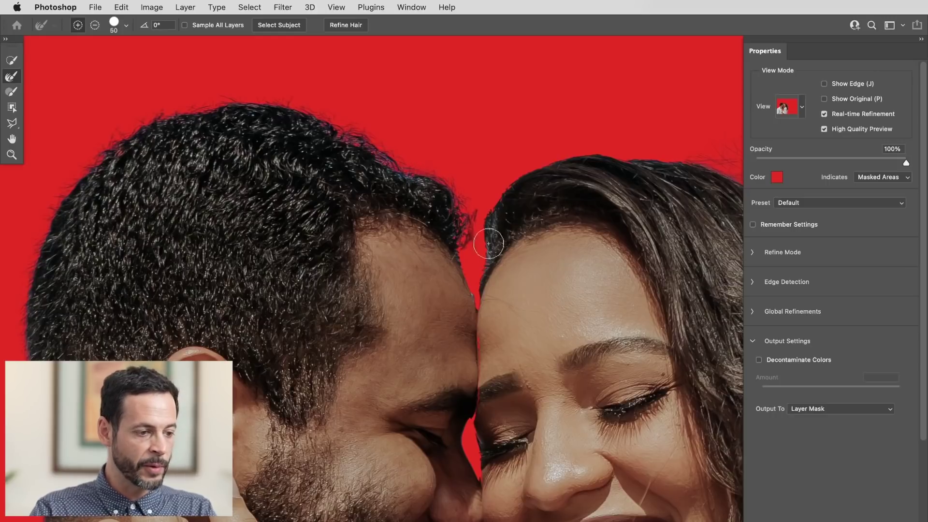
mouse_move(491, 203)
mouse_down()
mouse_move(565, 155)
mouse_move(685, 163)
mouse_up()
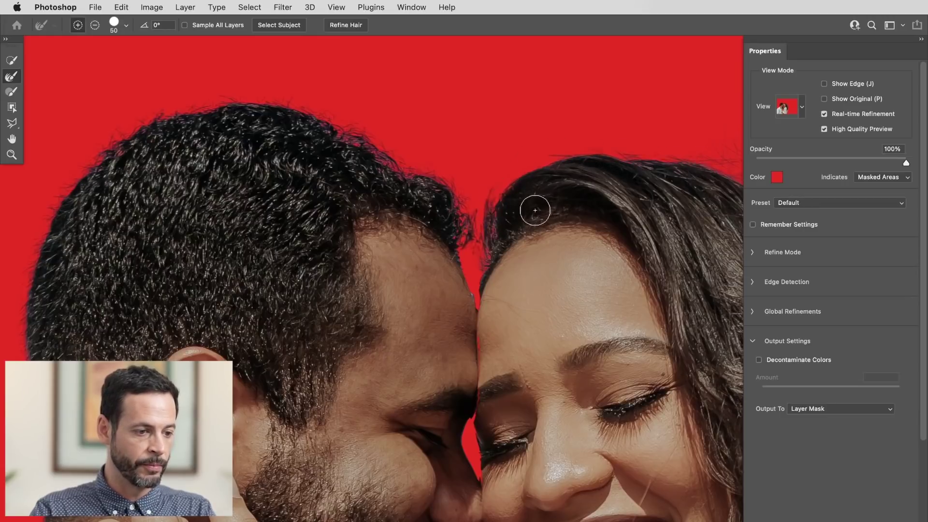
click(502, 198)
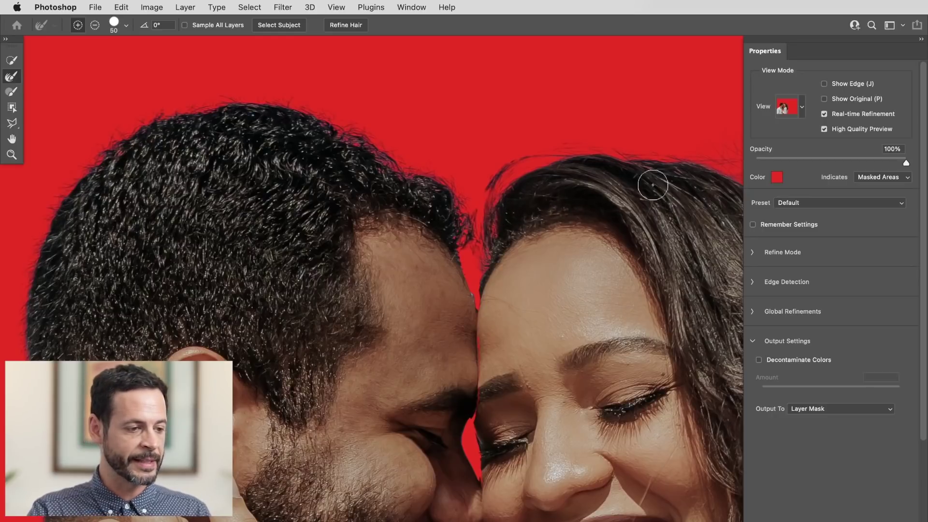
Step: Set the view mode to On Layers and apply the refined mask of the couple with Output To set to Layer Mask
click(796, 111)
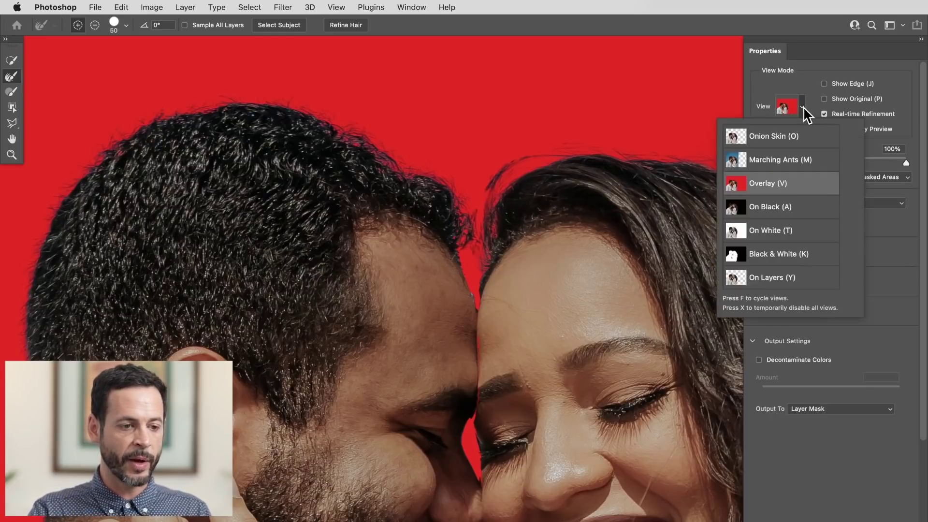
click(799, 271)
scroll(621, 298, down, 6)
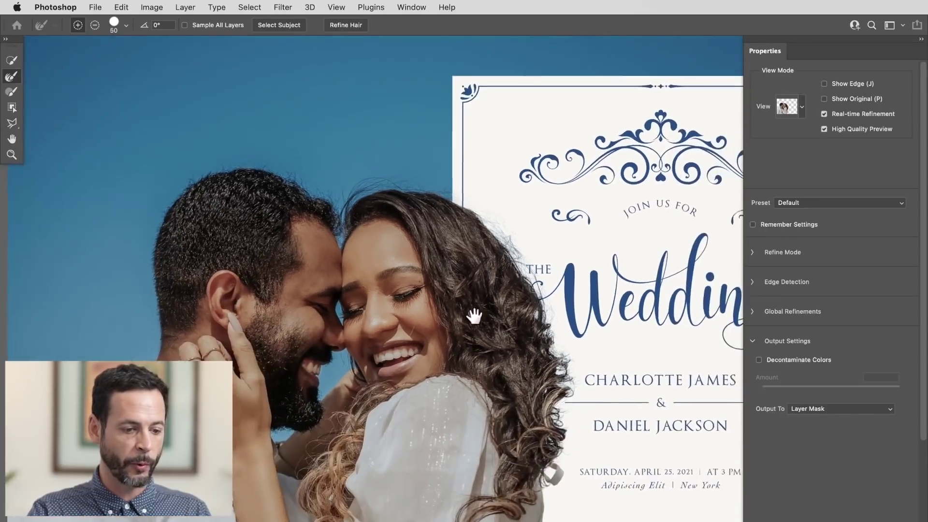
drag(473, 315, 431, 308)
click(828, 408)
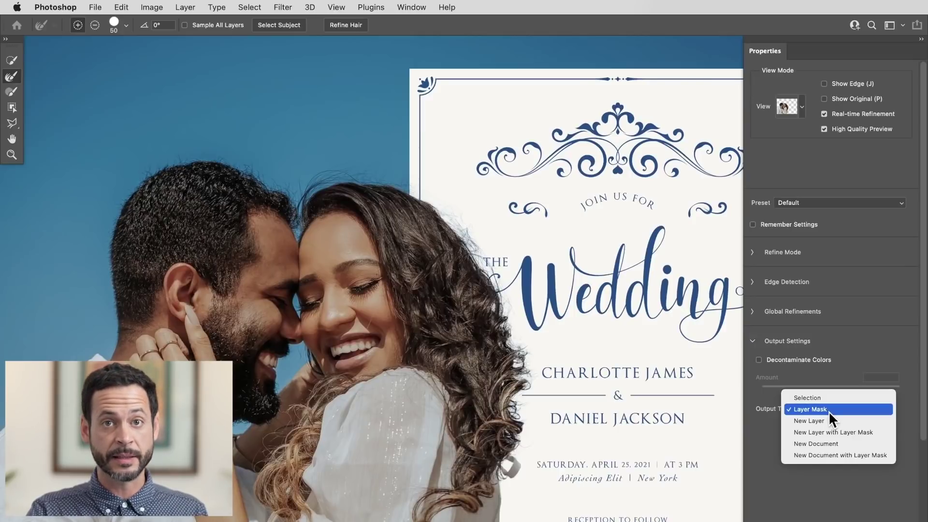
click(828, 410)
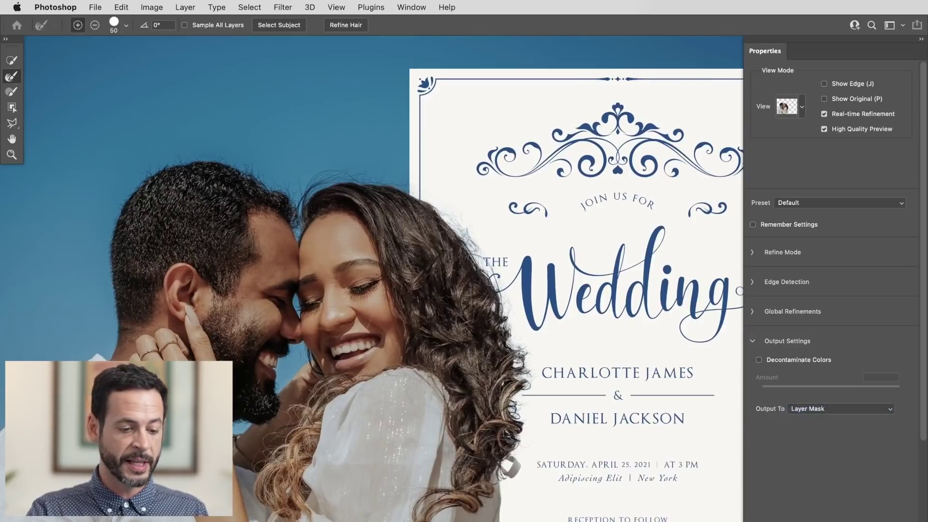
key(Return)
Step: Rename the masked couple layer "subj" as "subj cut out"
drag(606, 368, 534, 328)
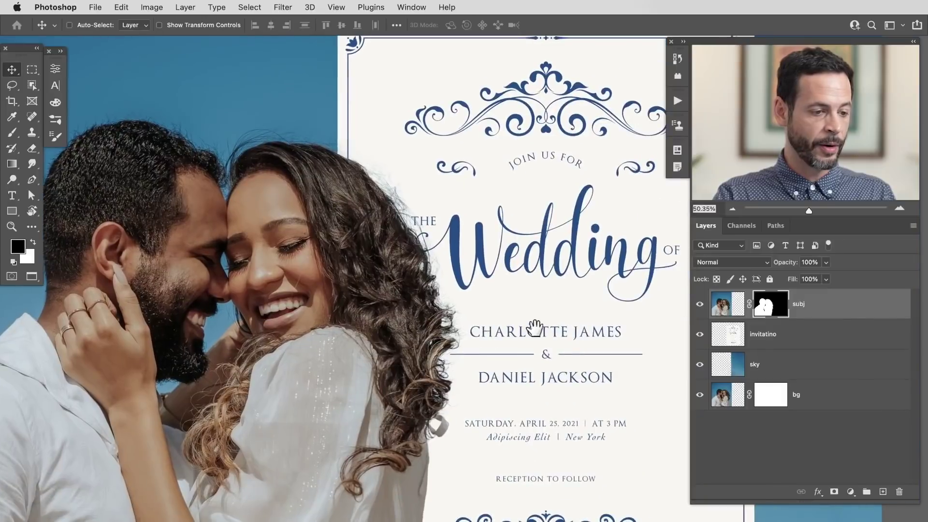
scroll(588, 328, up, 1)
double_click(804, 305)
text(subj cut out)
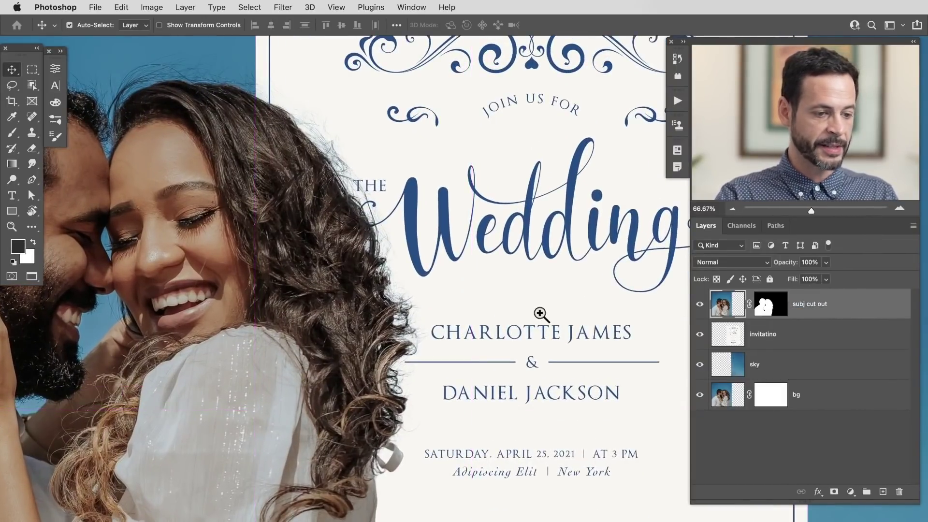
Step: Correct the misspelled name of the card's layer to "invitation"
scroll(497, 325, down, 3)
click(717, 349)
scroll(534, 381, right, 3)
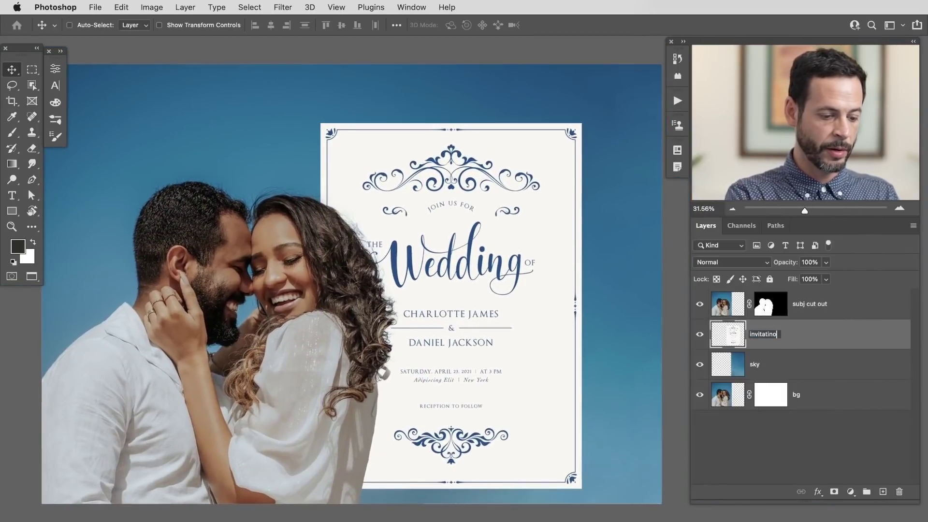
drag(445, 360, 512, 366)
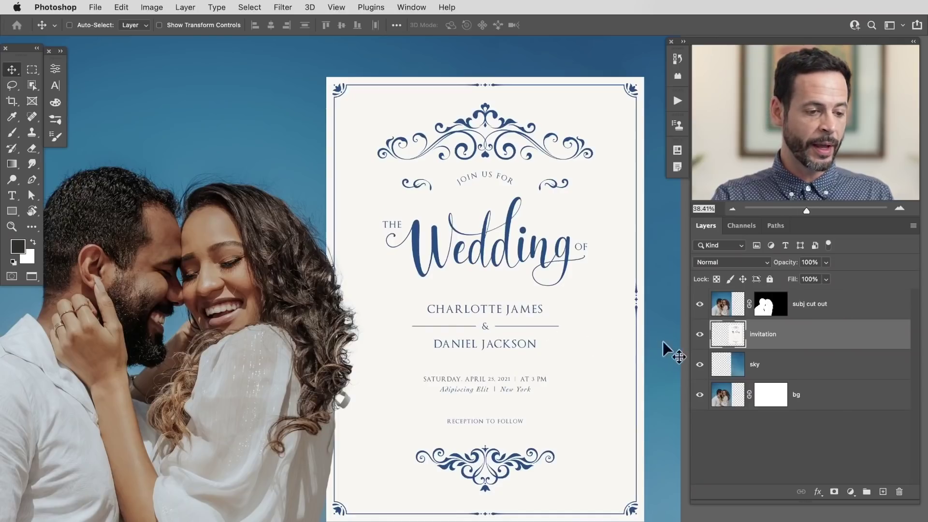
Step: Add a layer mask from the card's outline to the invitation layer and open it in Select and Mask
drag(587, 342, 548, 340)
ctrl+click(730, 335)
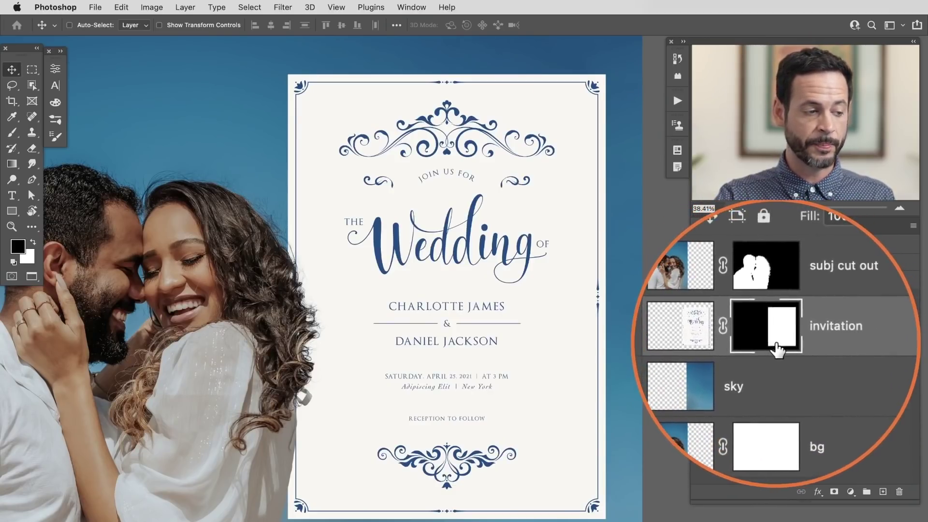
click(248, 8)
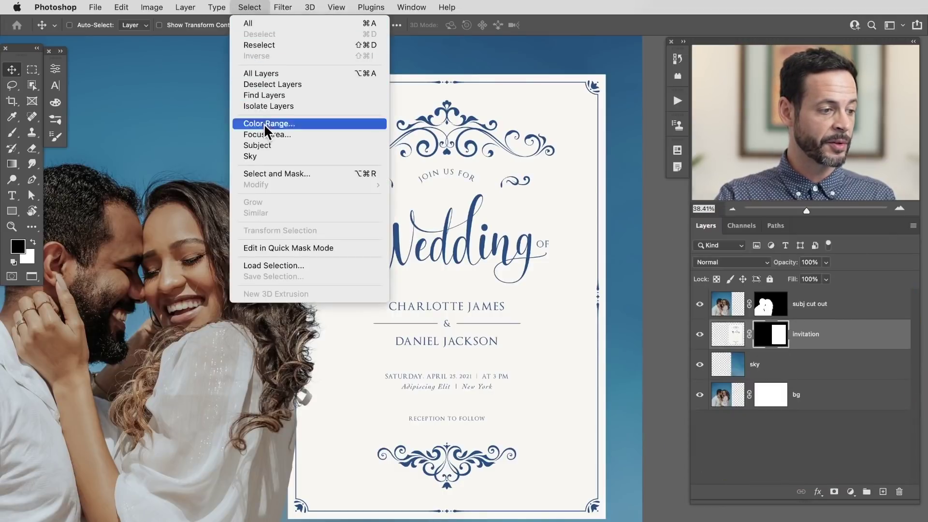
click(273, 176)
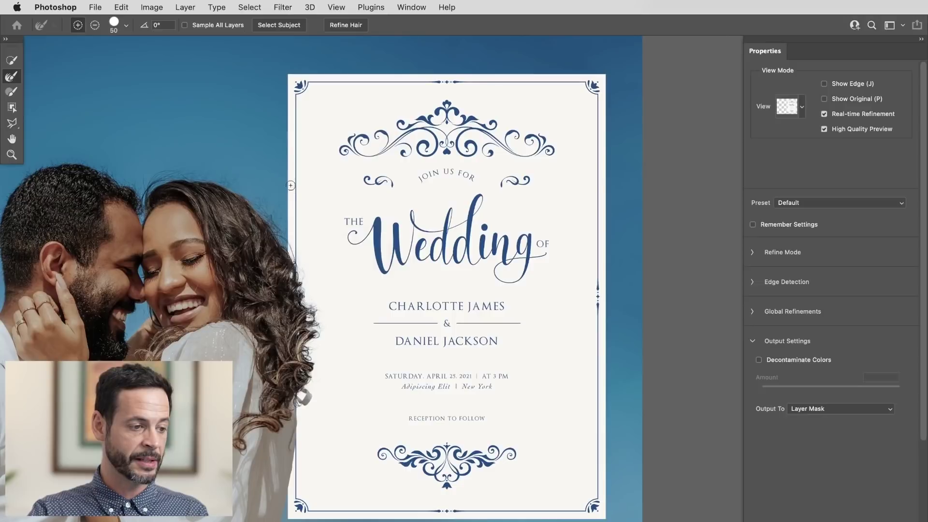
Step: Preview the invitation mask in the On Black view and set its Feather to 40.1 px and Smooth to 43
click(798, 110)
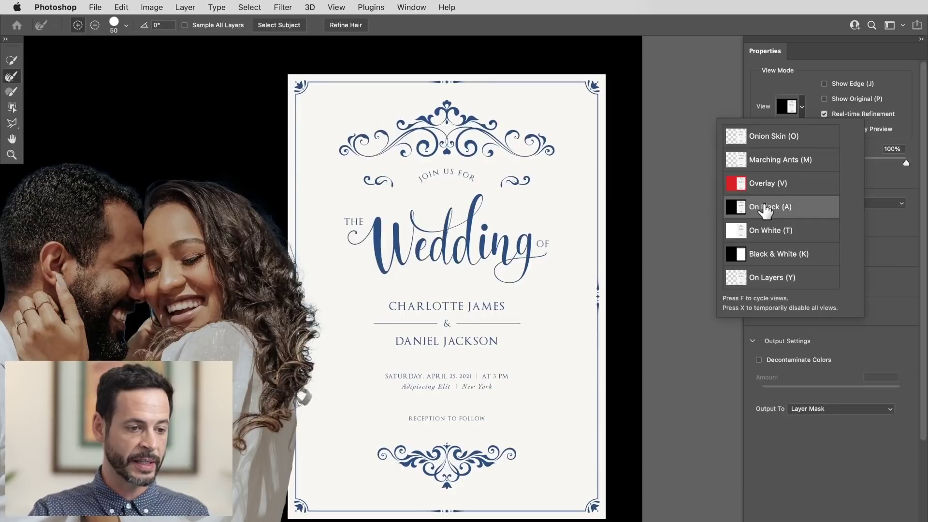
click(784, 93)
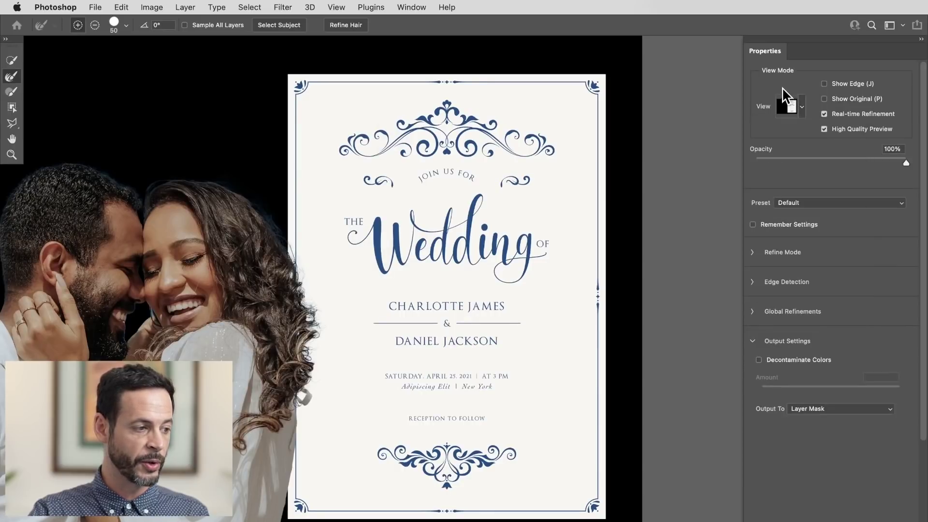
click(753, 312)
mouse_move(592, 120)
mouse_down()
mouse_move(599, 257)
mouse_move(532, 121)
mouse_move(561, 243)
mouse_move(613, 222)
mouse_move(573, 263)
mouse_up()
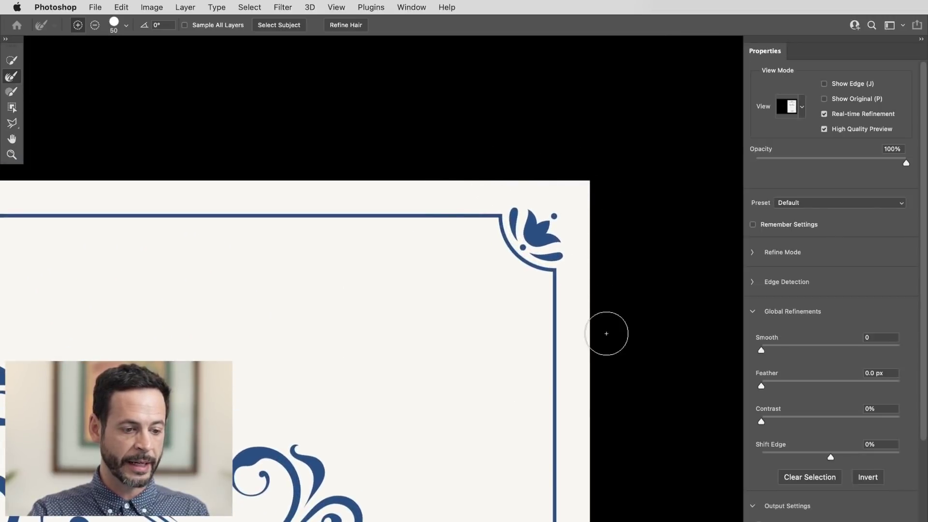
drag(761, 386, 836, 385)
drag(797, 351, 813, 349)
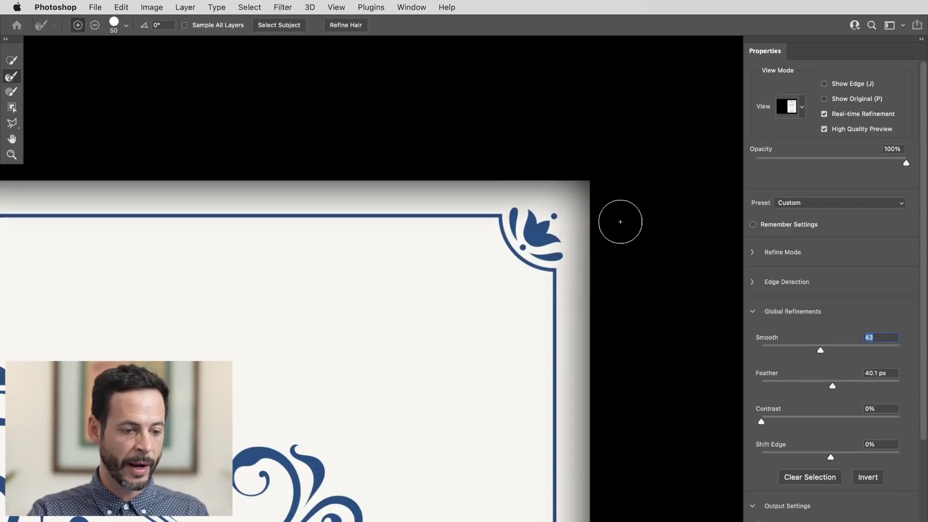
Step: Sharpen the card's rounded corners by setting Contrast to 100%, Feather to 11.2 px and Shift Edge to -30%
click(830, 422)
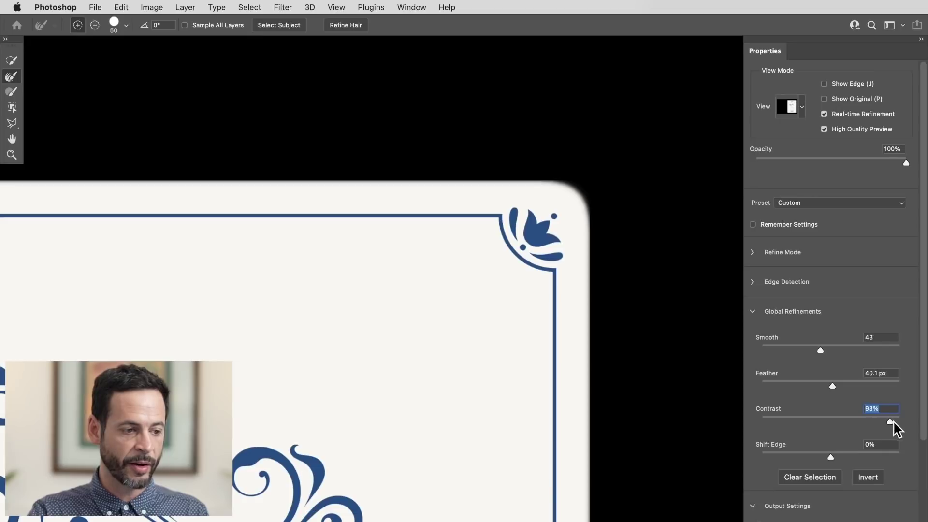
drag(893, 420, 903, 424)
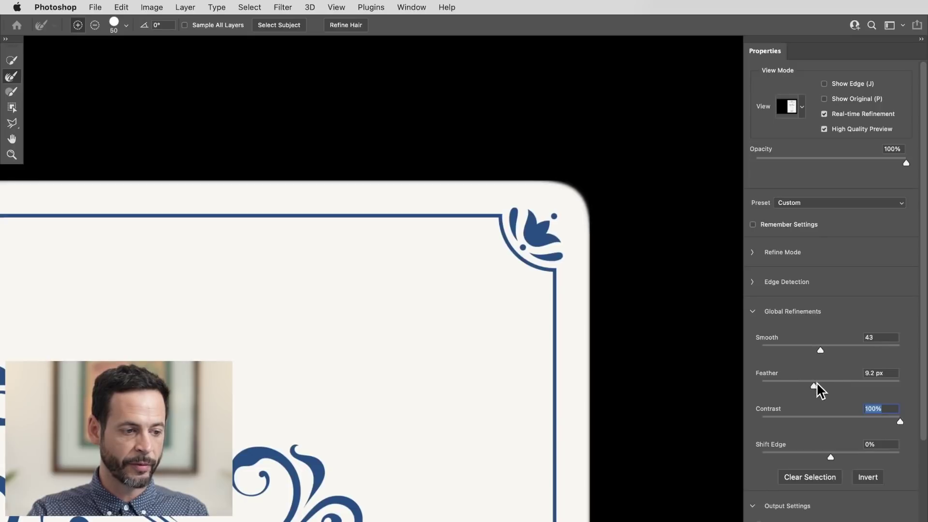
key(shift+Tab)
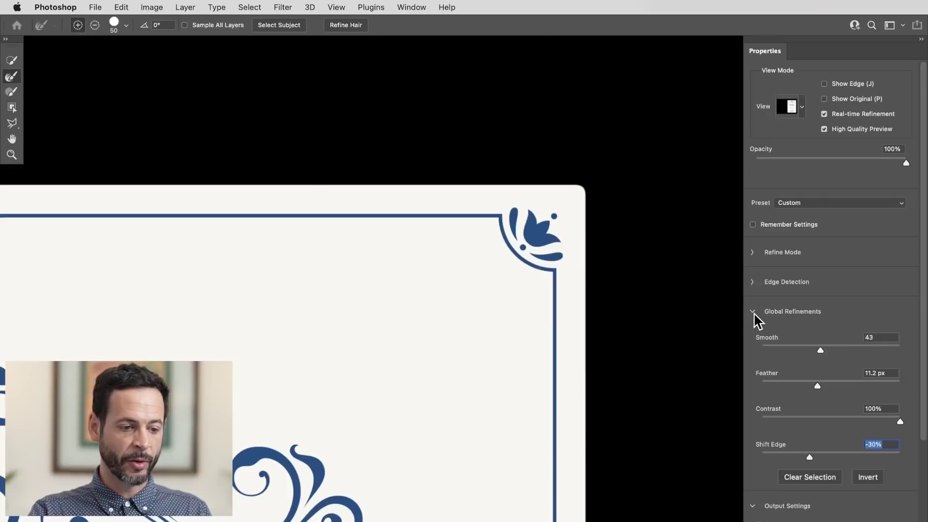
Step: Apply the refinement to the invitation with Output To set to Layer Mask
click(752, 311)
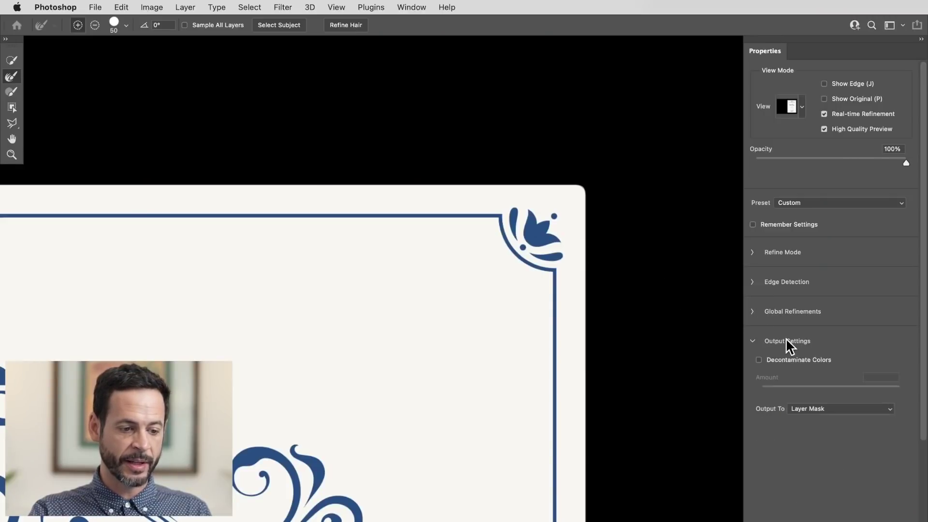
click(811, 407)
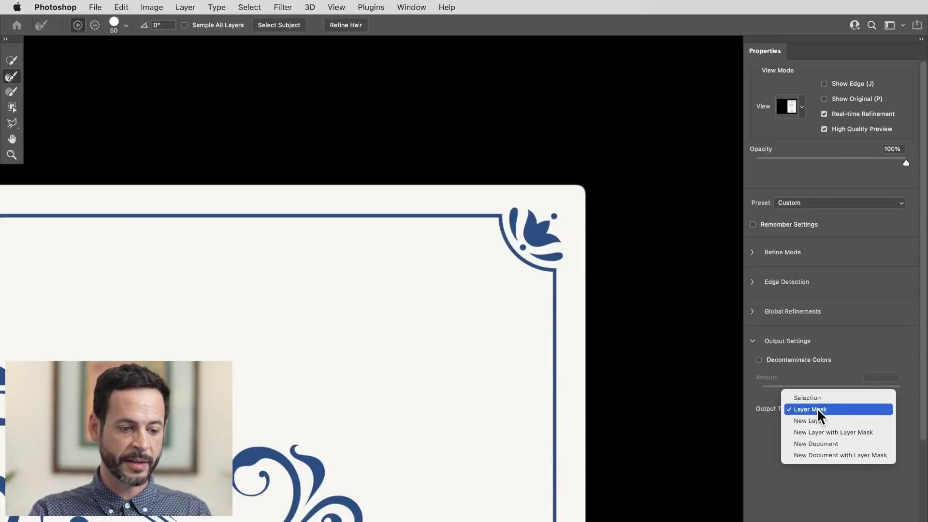
click(820, 410)
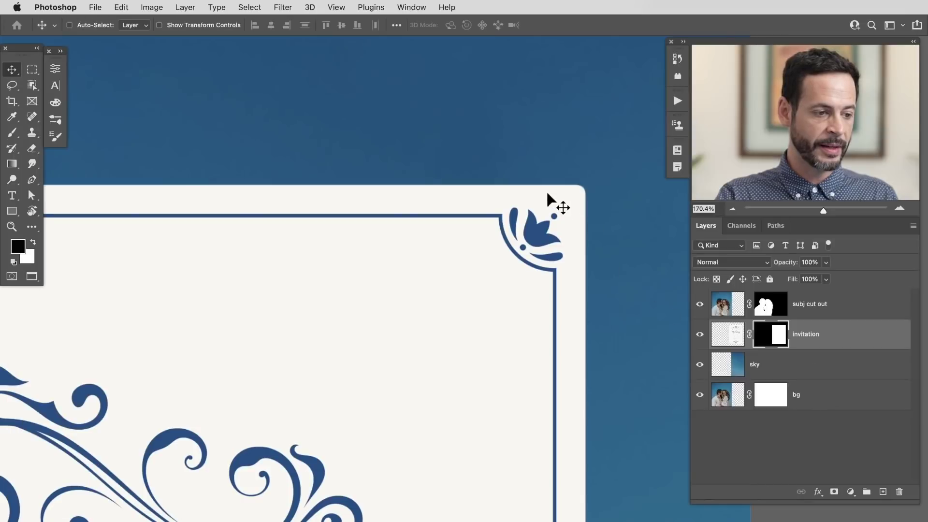
Step: Load the invitation's layer mask as a selection and check its outline around the card's upper right rounded corner
key(super+space)
drag(561, 312, 489, 305)
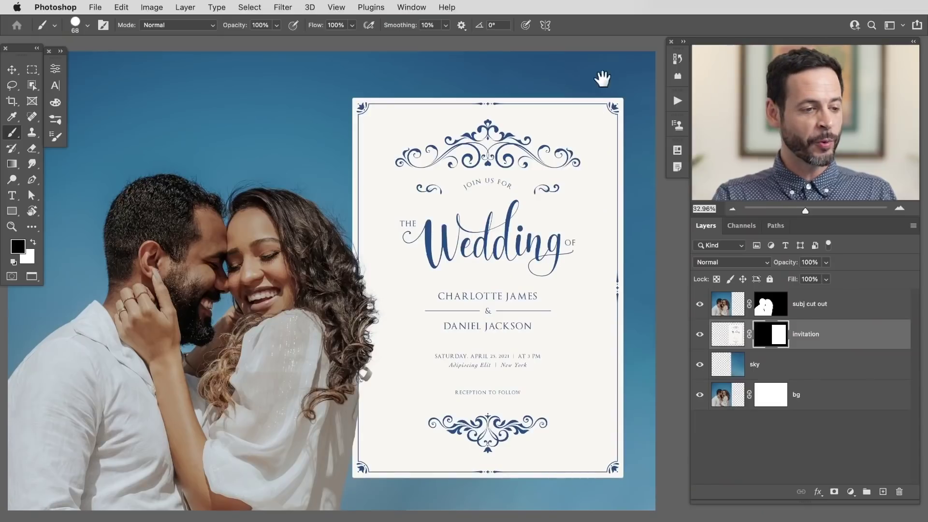
scroll(602, 79, up, 8)
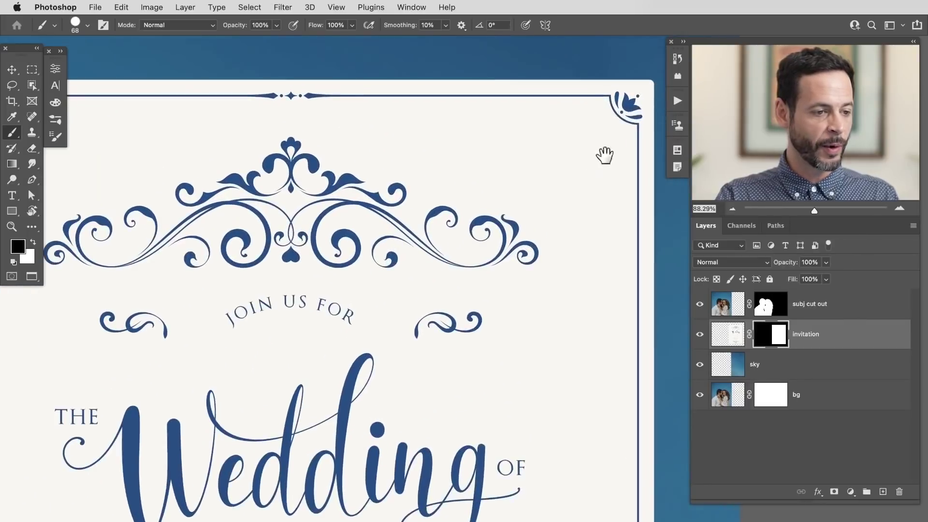
drag(607, 149, 569, 209)
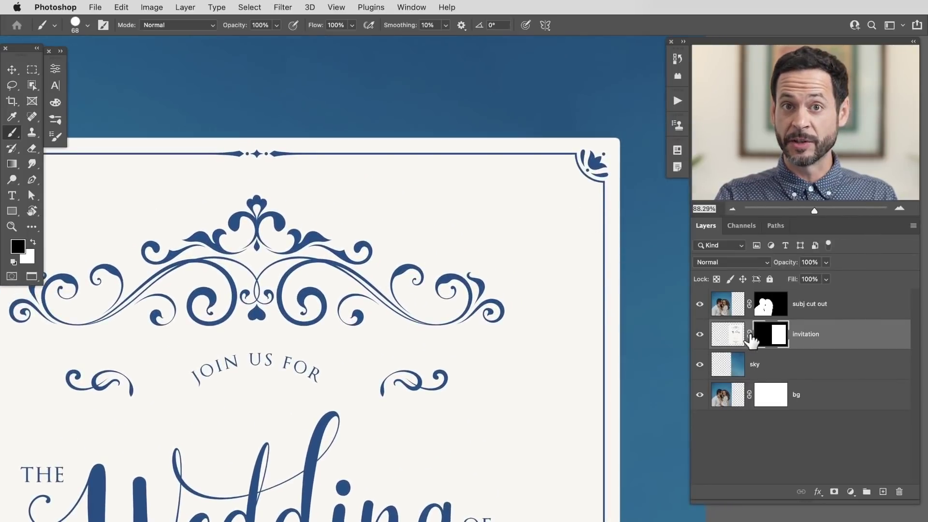
super+click(776, 337)
scroll(622, 156, up, 8)
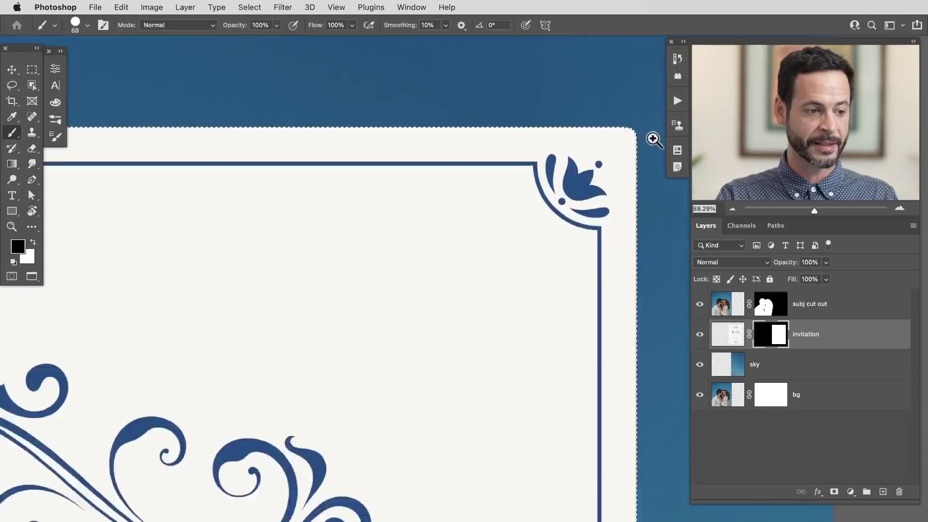
scroll(565, 135, down, 3)
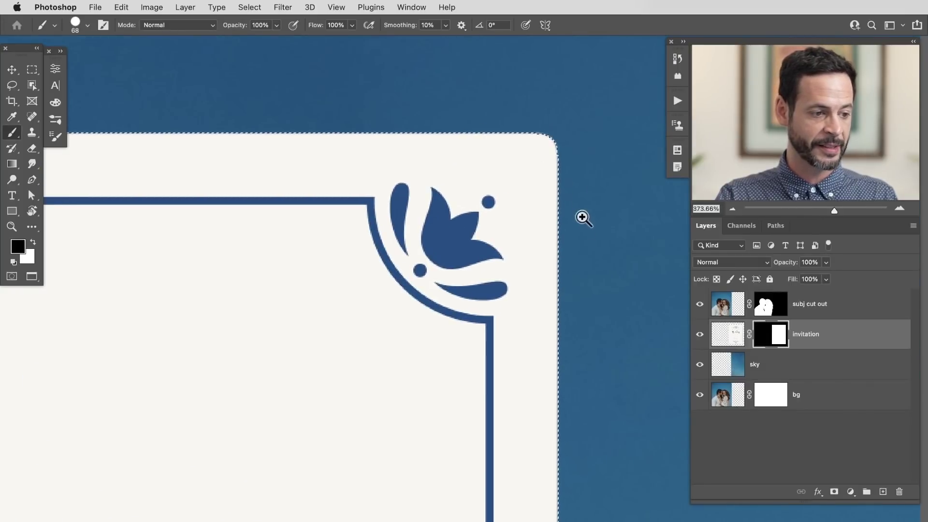
scroll(575, 227, down, 2)
scroll(556, 236, down, 3)
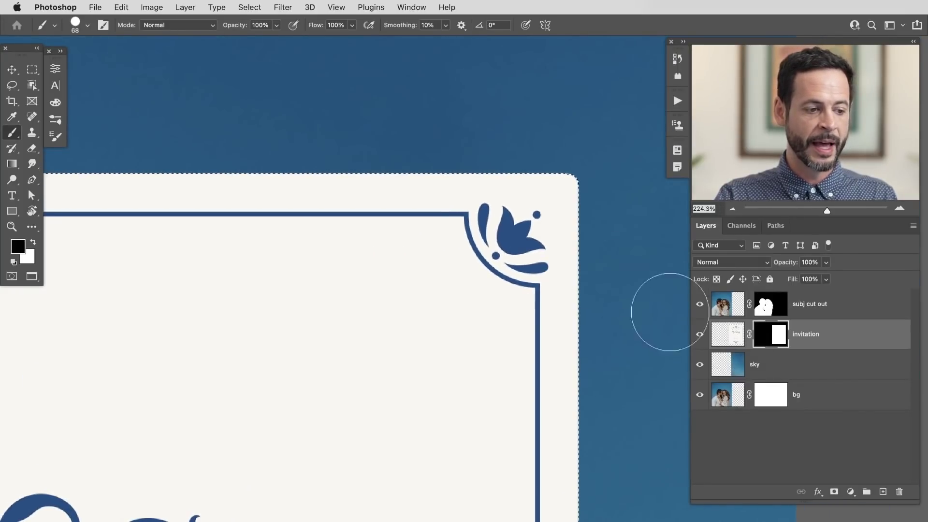
Step: Add an empty layer above the invitation and expand the card's selection by 10 pixels
click(881, 493)
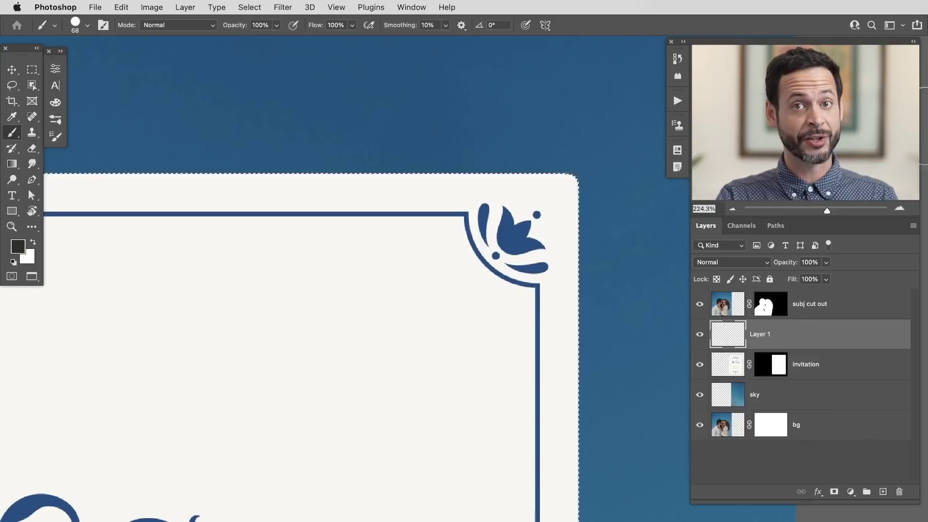
click(250, 8)
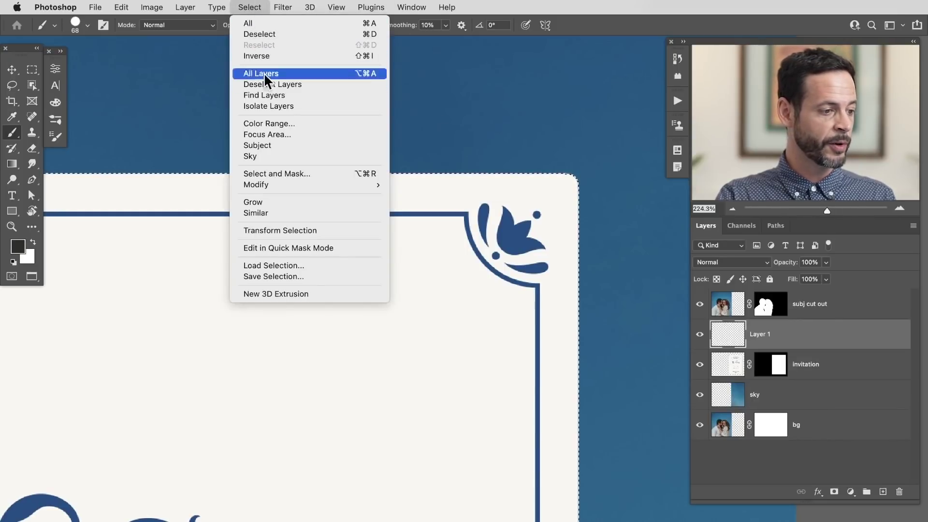
mouse_move(283, 185)
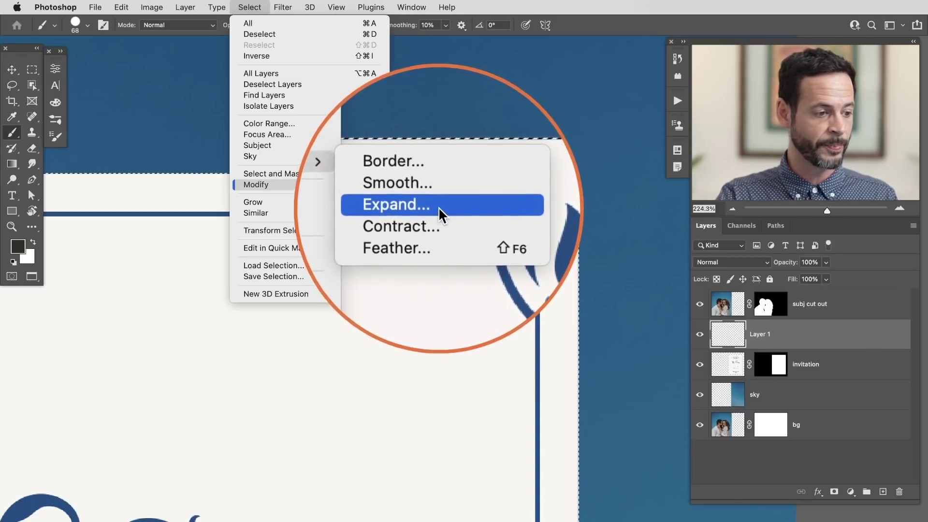
click(440, 216)
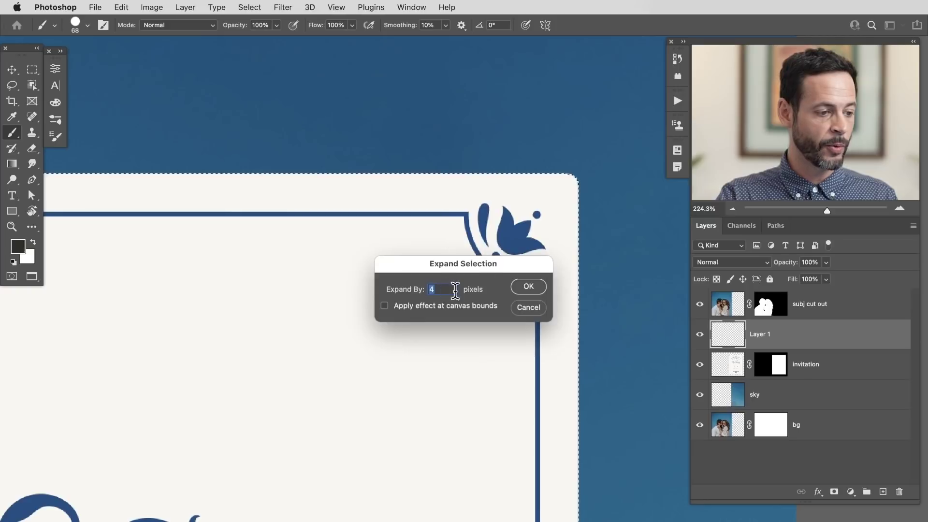
text(10)
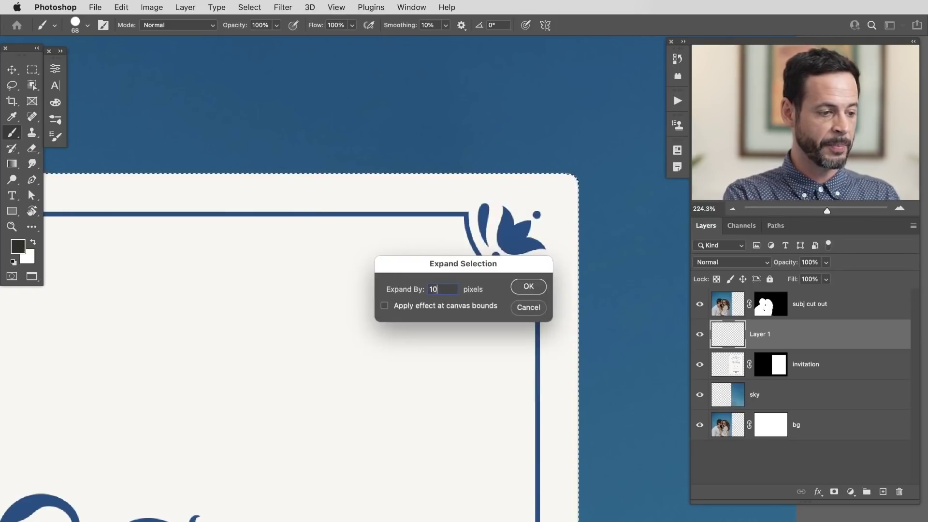
click(534, 290)
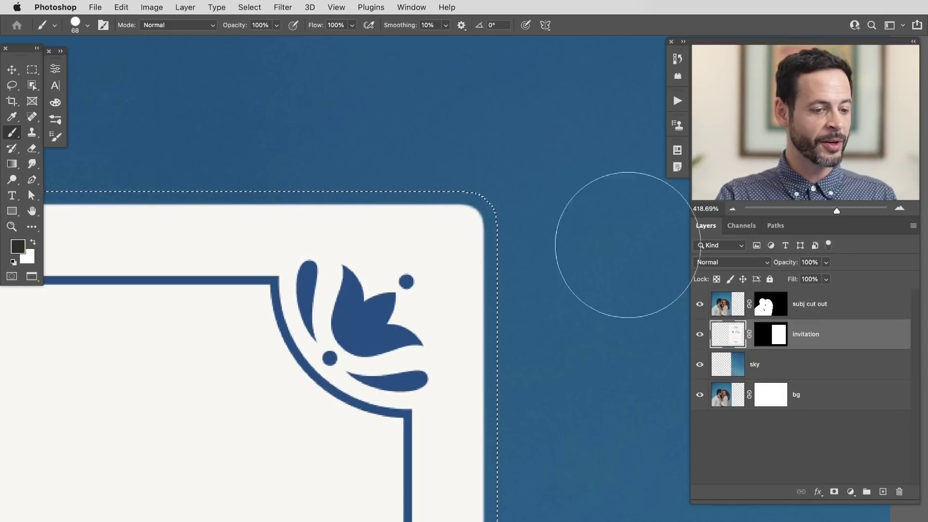
Step: On a new layer above the invitation, invert the selection and fill everything outside the expanded outline with white
click(881, 491)
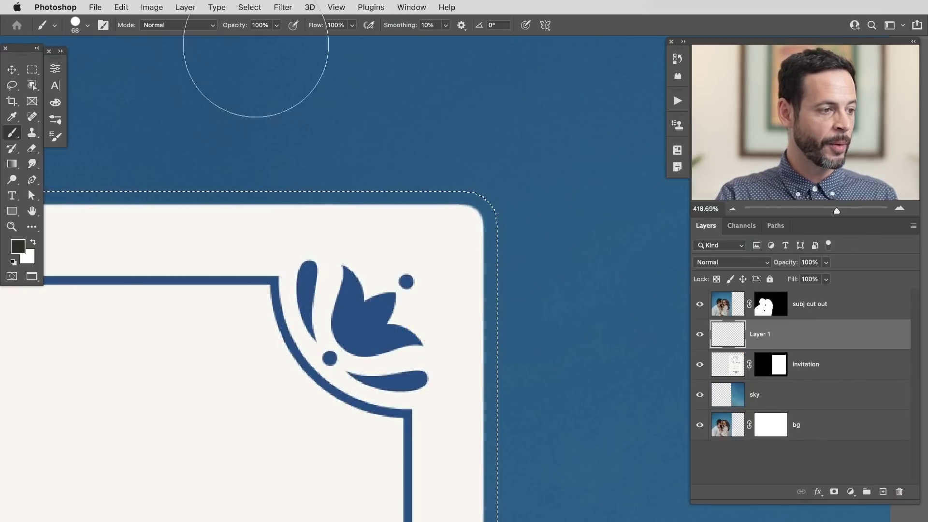
click(253, 8)
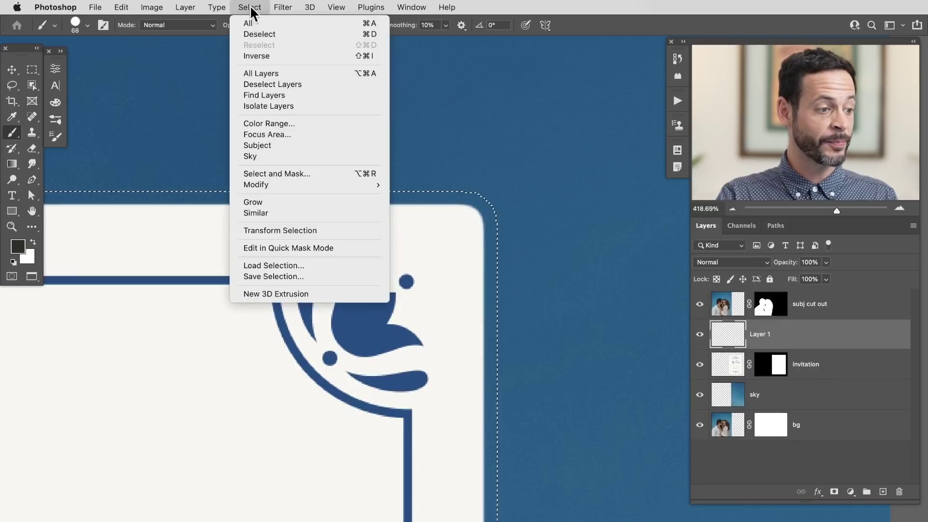
click(261, 56)
click(128, 8)
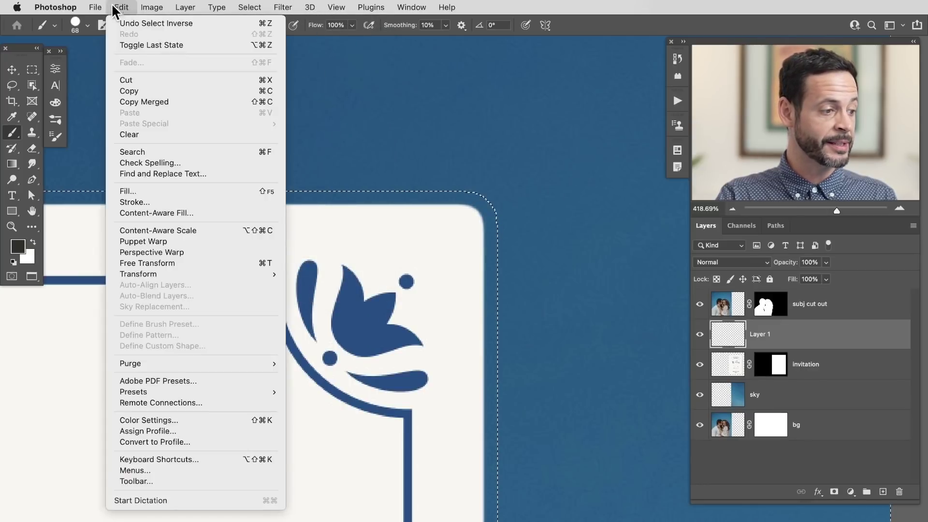
click(117, 189)
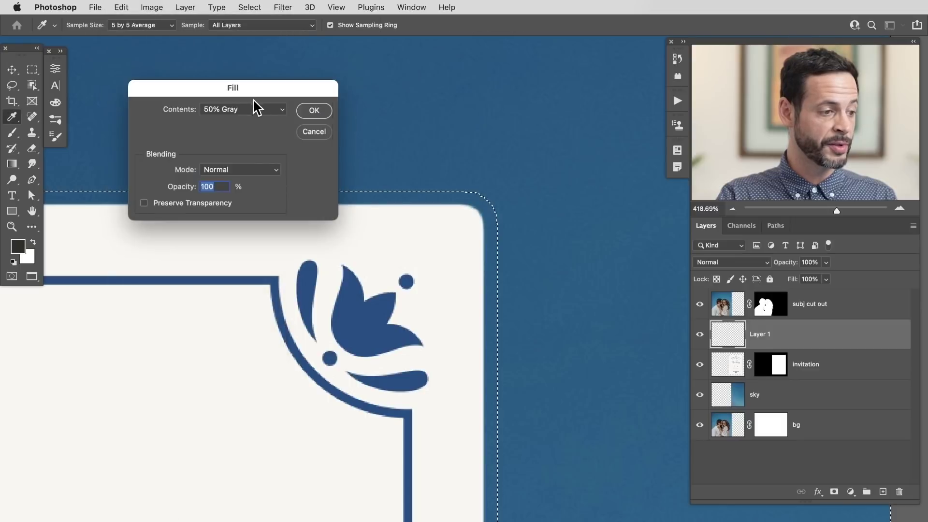
click(253, 112)
click(254, 122)
click(314, 112)
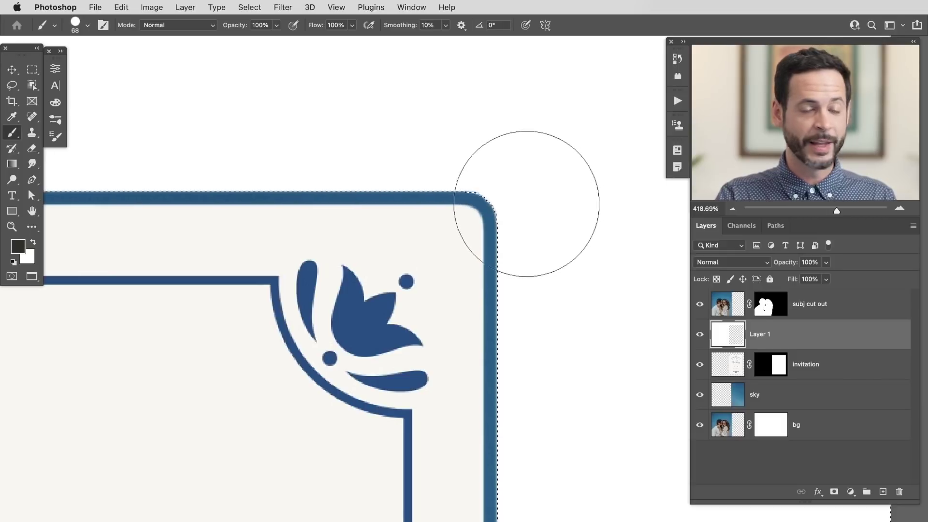
Step: Invert the selection back to the card area and expand it by another 10 pixels
click(250, 7)
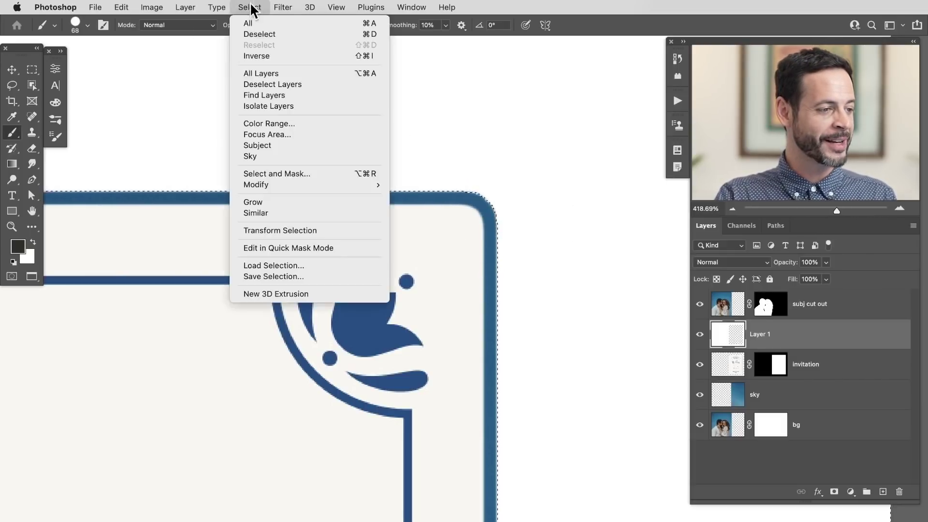
click(289, 60)
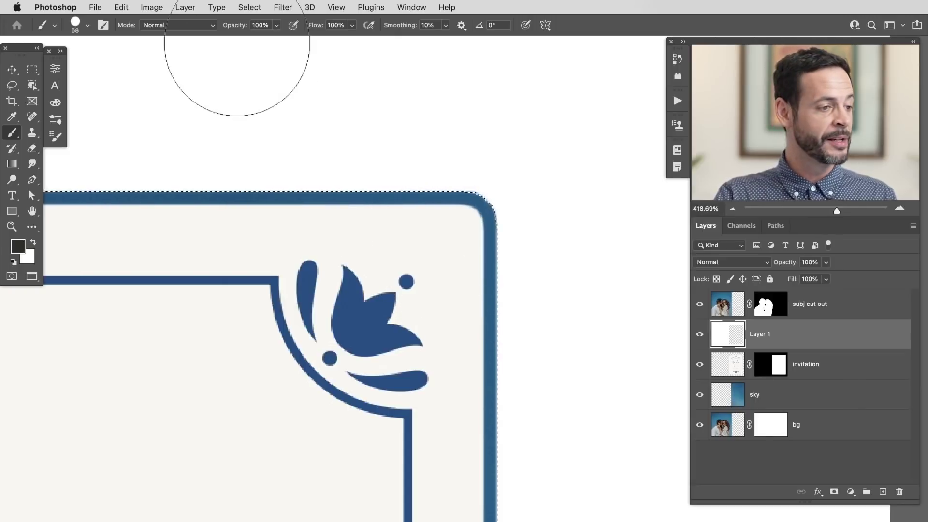
click(253, 8)
mouse_move(346, 184)
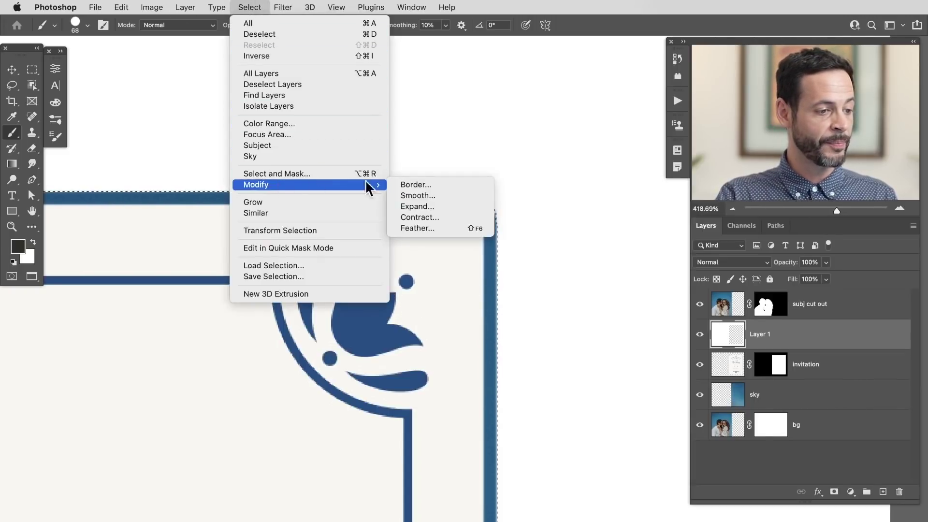
click(435, 207)
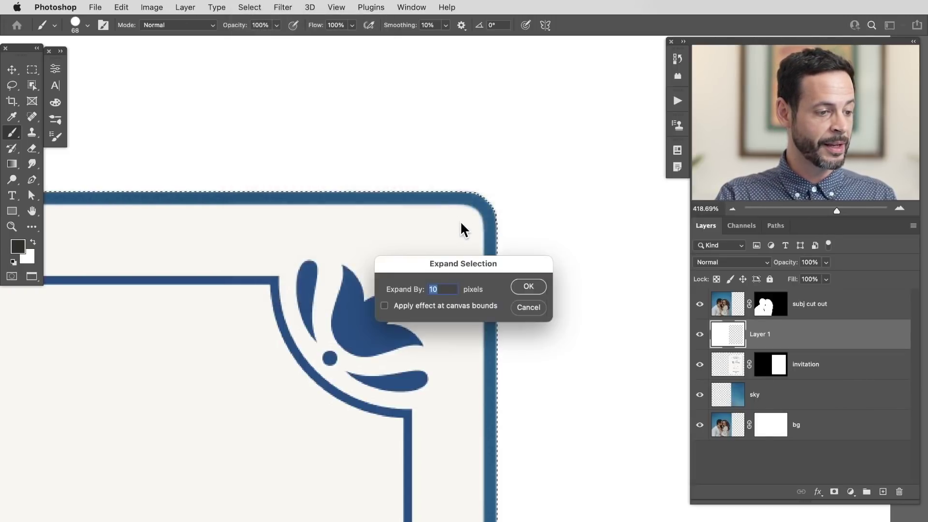
click(531, 287)
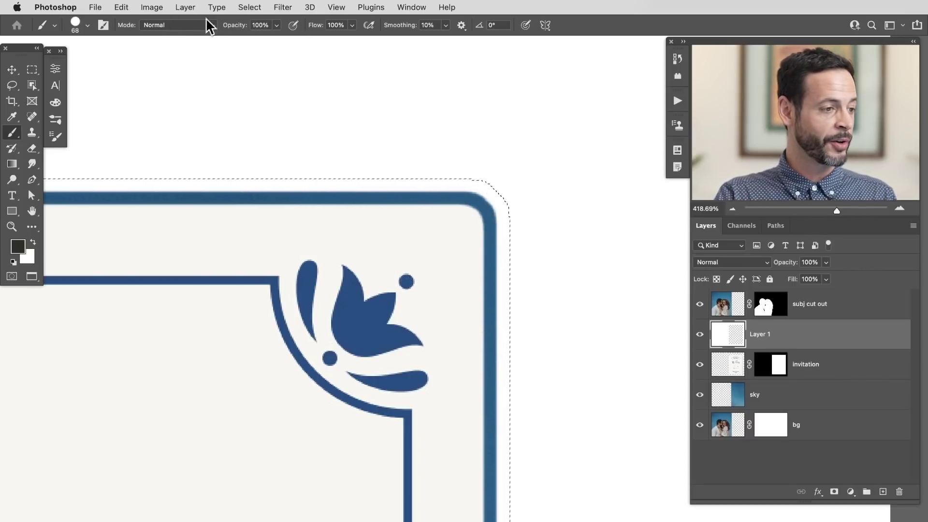
Step: Invert the selection, delete the white beyond it so only a thin border around the card is left, and deselect
click(249, 7)
click(273, 56)
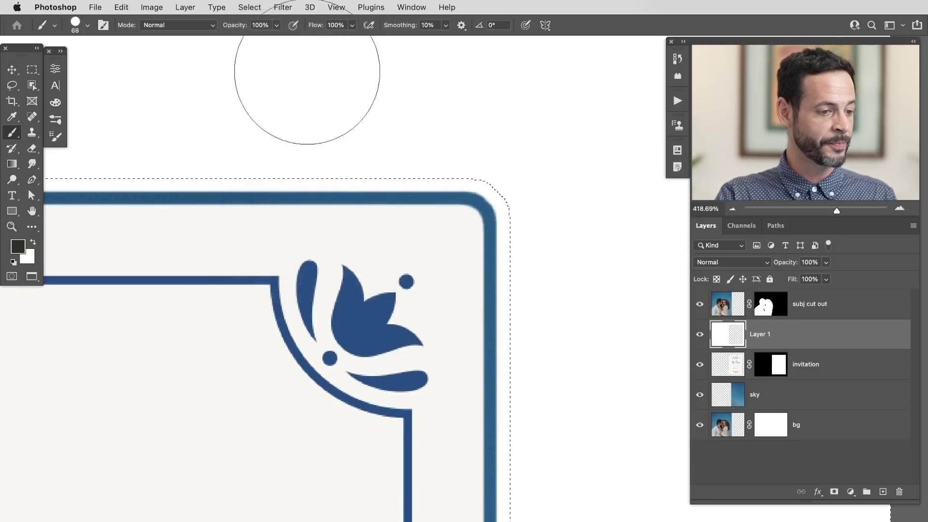
key(Delete)
key(super+d)
Step: Inspect the white border along the card's edges and rounded corners
drag(554, 320, 505, 311)
drag(352, 347, 406, 313)
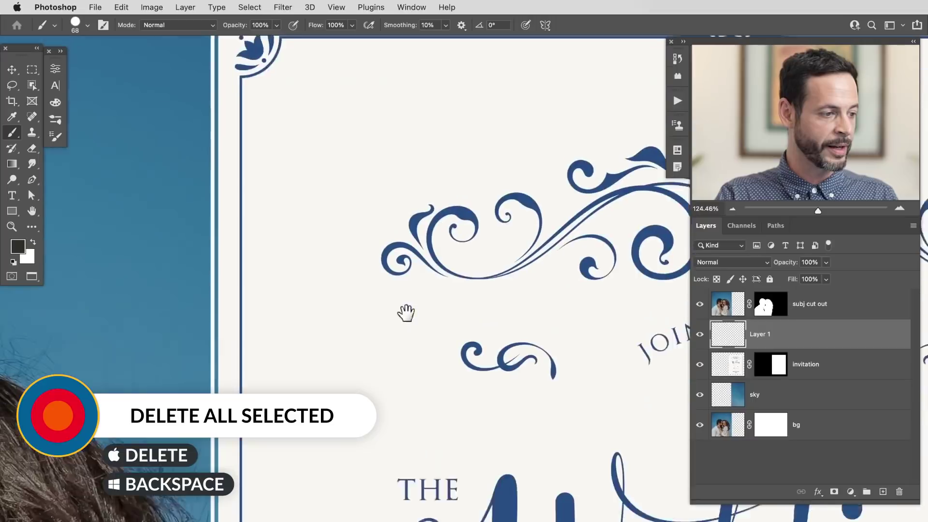
scroll(405, 313, down, 15)
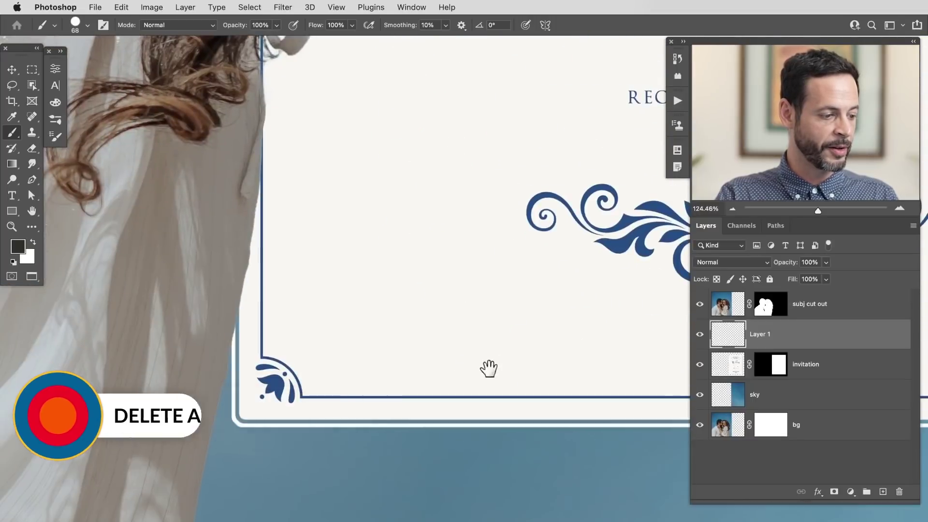
scroll(488, 368, right, 15)
scroll(507, 321, down, 6)
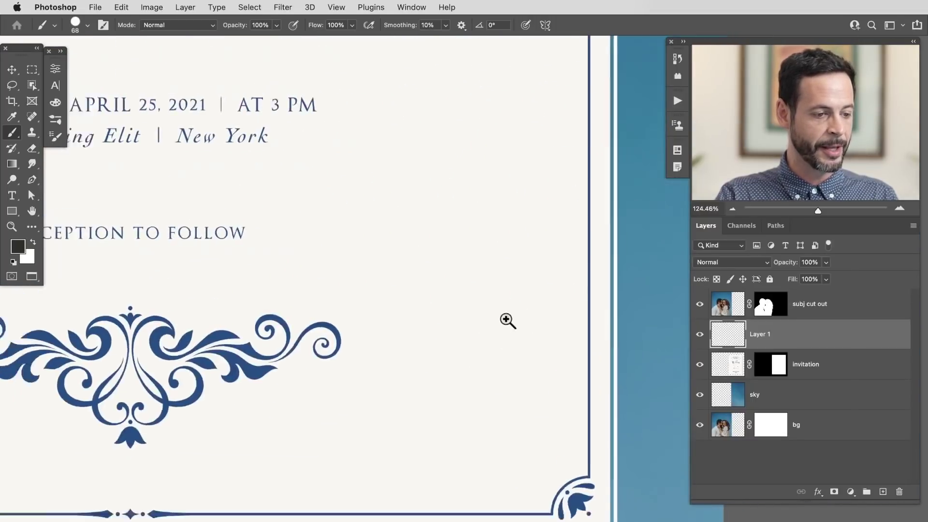
scroll(468, 288, up, 10)
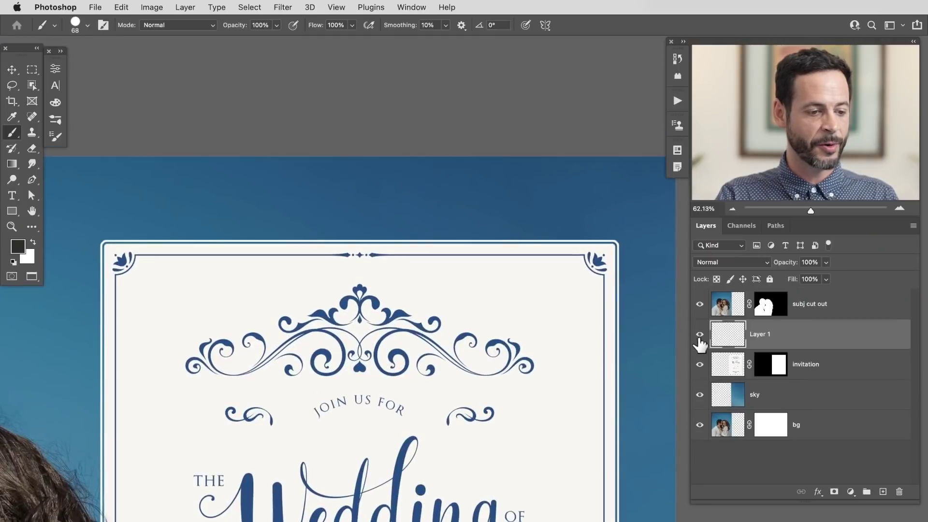
scroll(507, 356, down, 2)
scroll(508, 356, right, 1)
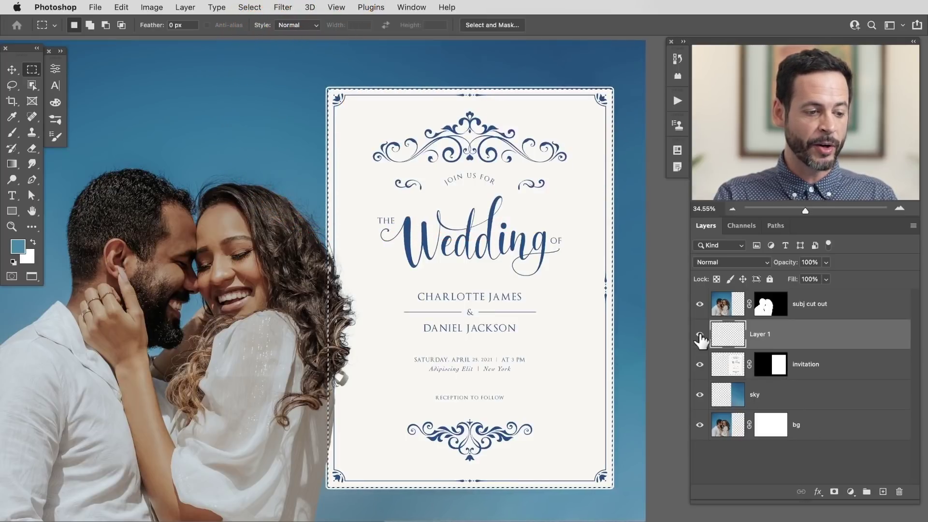
Step: Add a new layer above the border layer and display the card's selection as a Quick Mask
click(882, 492)
key(q)
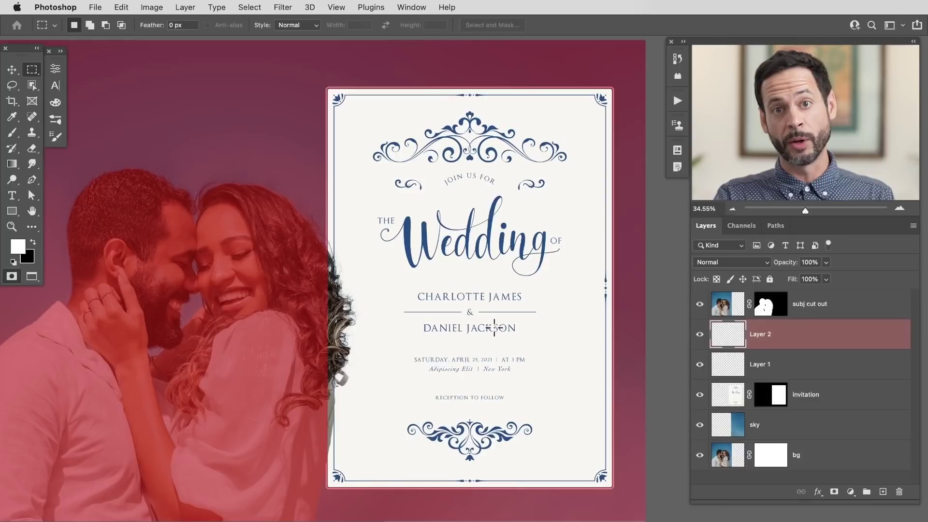
Step: Brush loose white strokes across the Quick Mask around the card and convert the painted mask to a selection
key(b)
mouse_move(242, 207)
mouse_down()
mouse_move(571, 58)
mouse_move(501, 206)
mouse_up()
drag(580, 397, 633, 490)
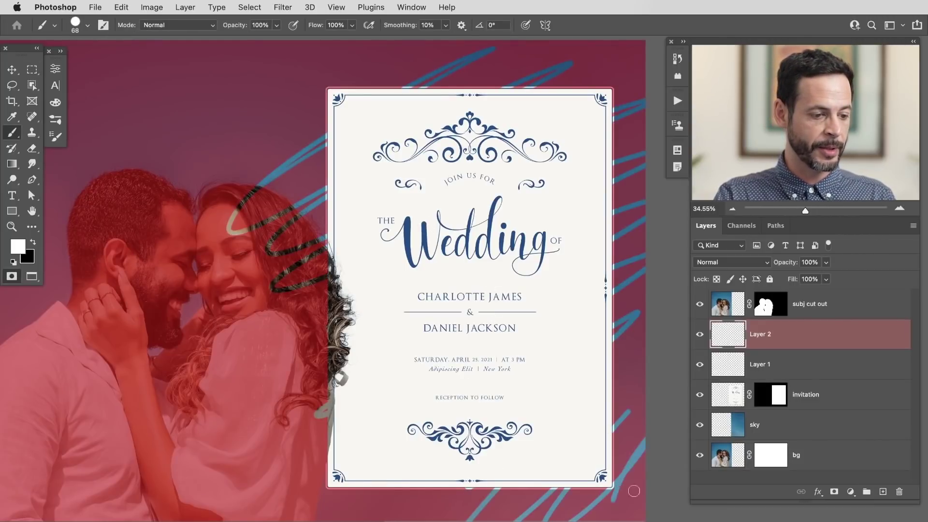
key(q)
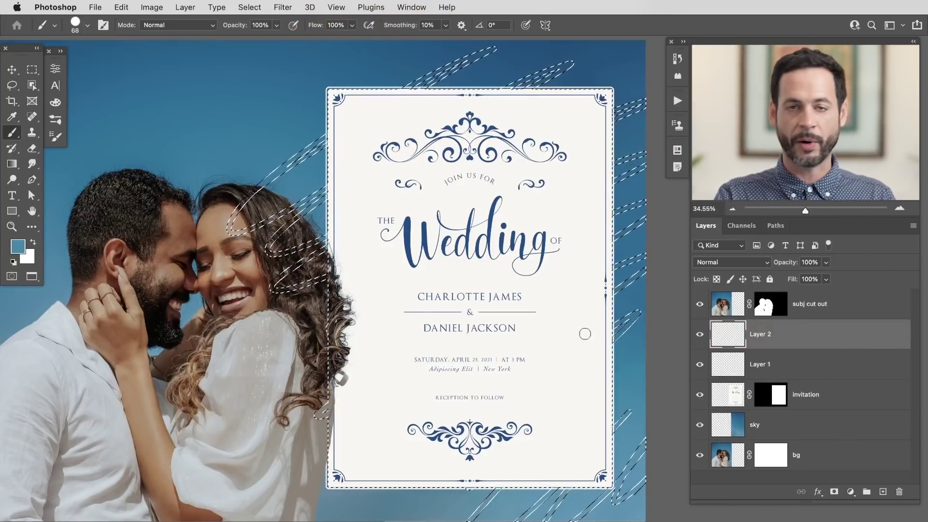
Step: Soften the card's Quick Mask with a Gaussian Blur of 341.6 pixels and convert it back to a selection
key(q)
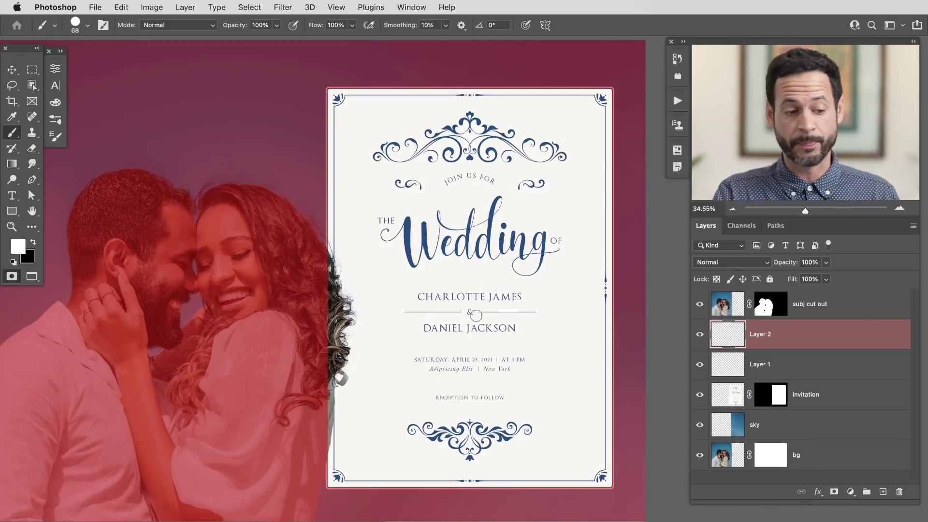
click(282, 7)
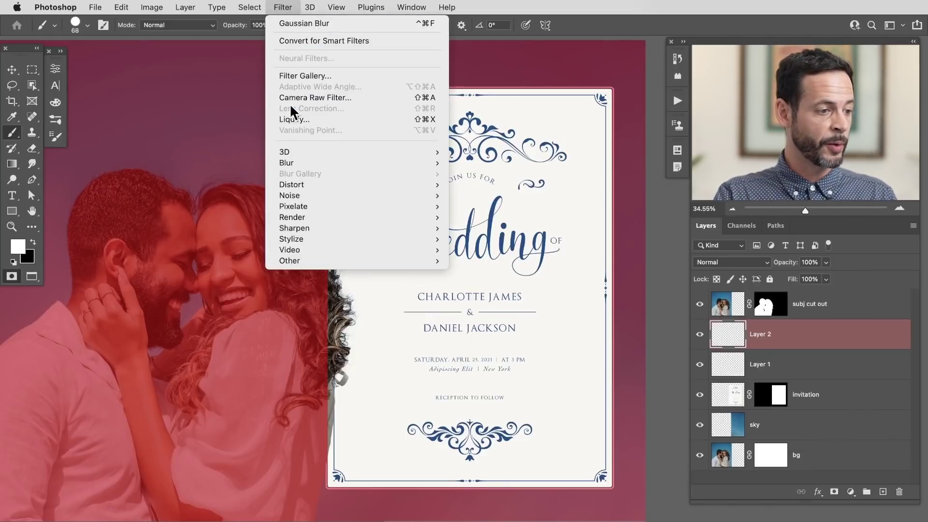
mouse_move(300, 164)
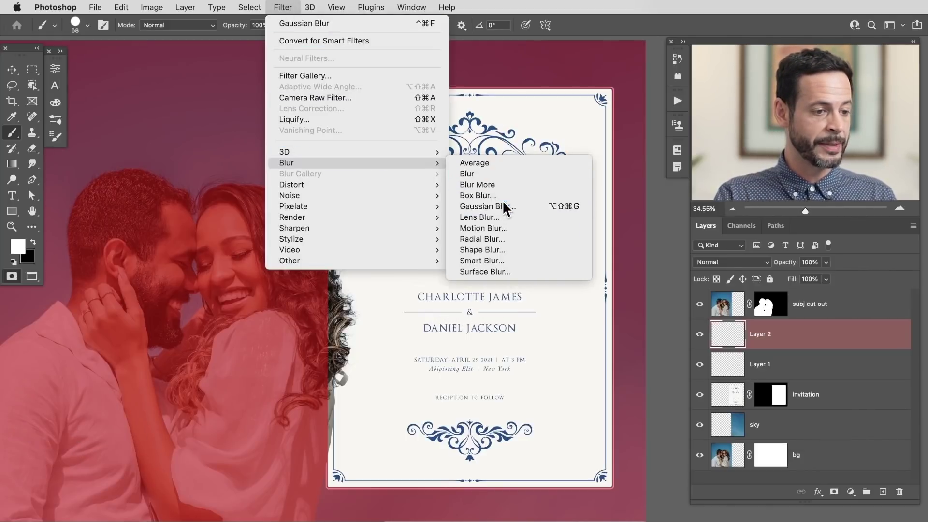
click(485, 206)
drag(139, 452, 181, 446)
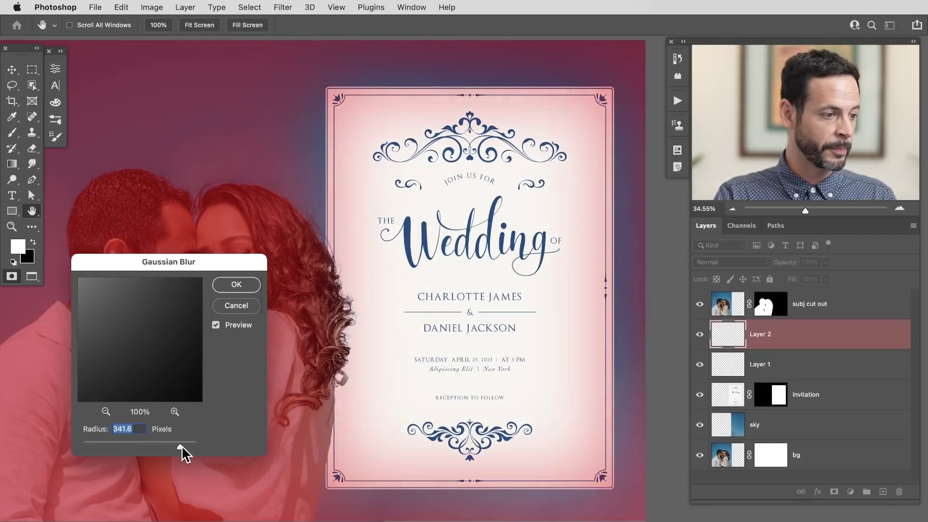
click(238, 285)
key(b)
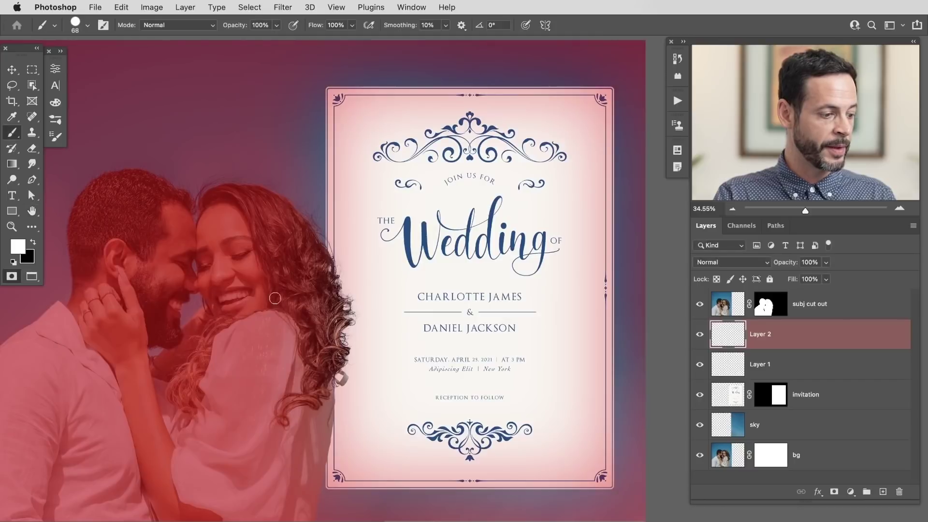
key(q)
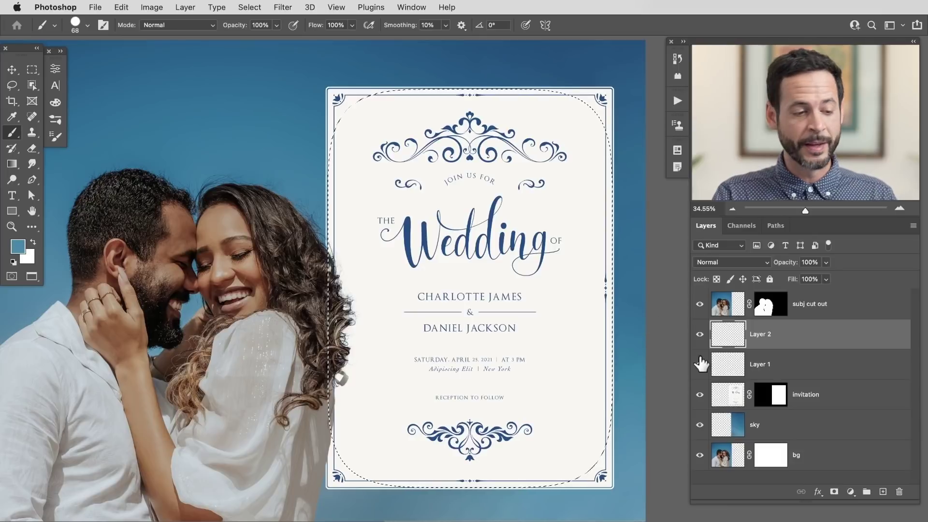
Step: Add a Curves adjustment layer above the sky layer masked by the soft selection, and check its mask on its own
click(824, 426)
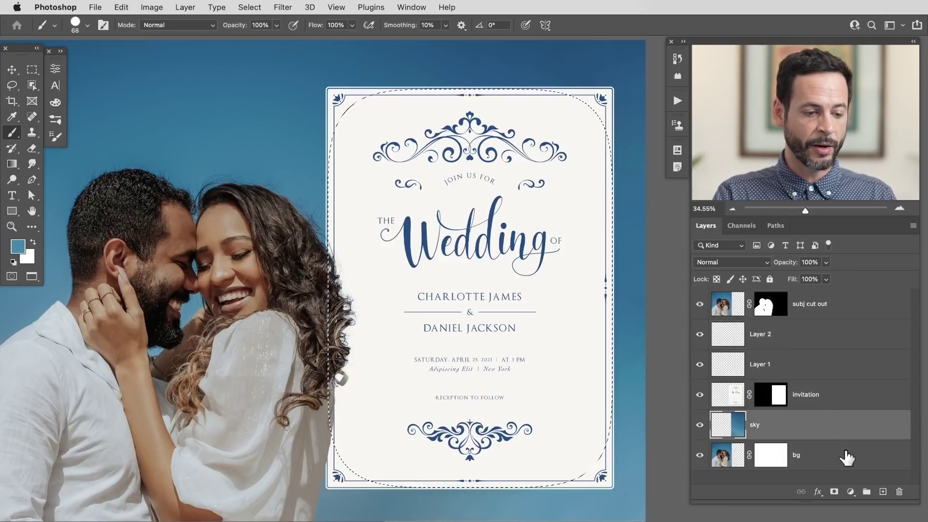
click(850, 491)
click(863, 498)
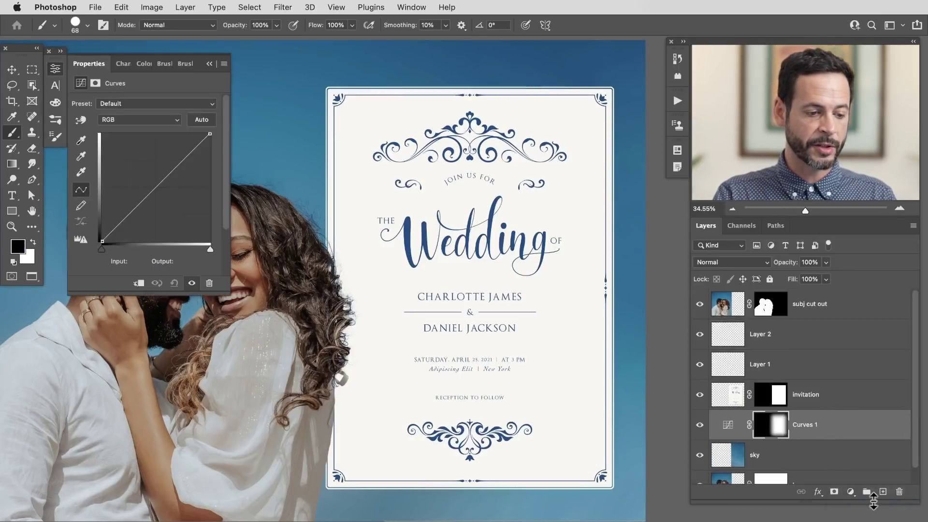
alt+click(770, 434)
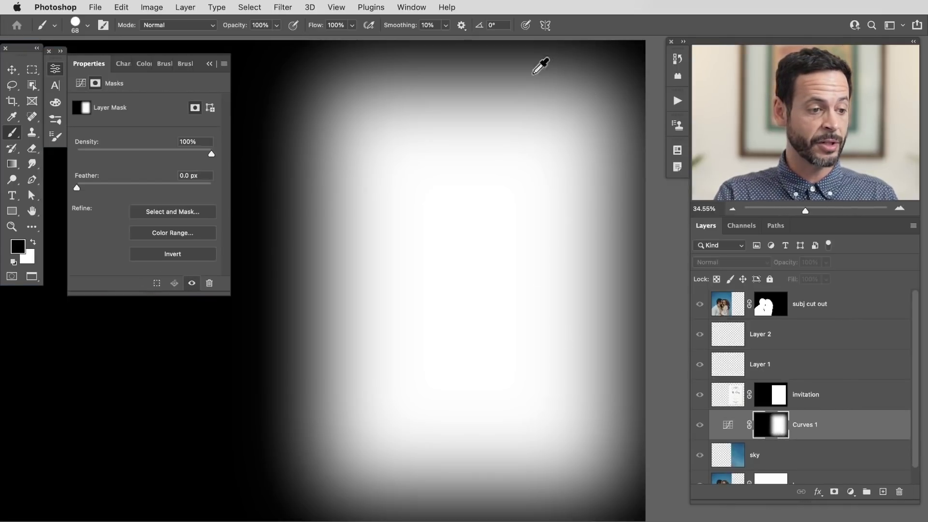
alt+click(768, 430)
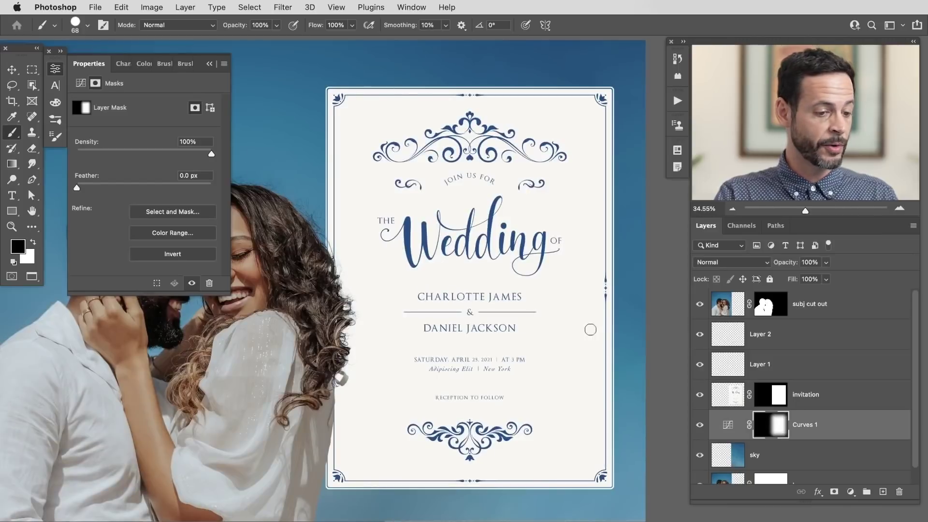
Step: Brighten the sky around the card by raising the Curves 1 midtones to input 89, output 161
click(727, 425)
drag(148, 193, 142, 174)
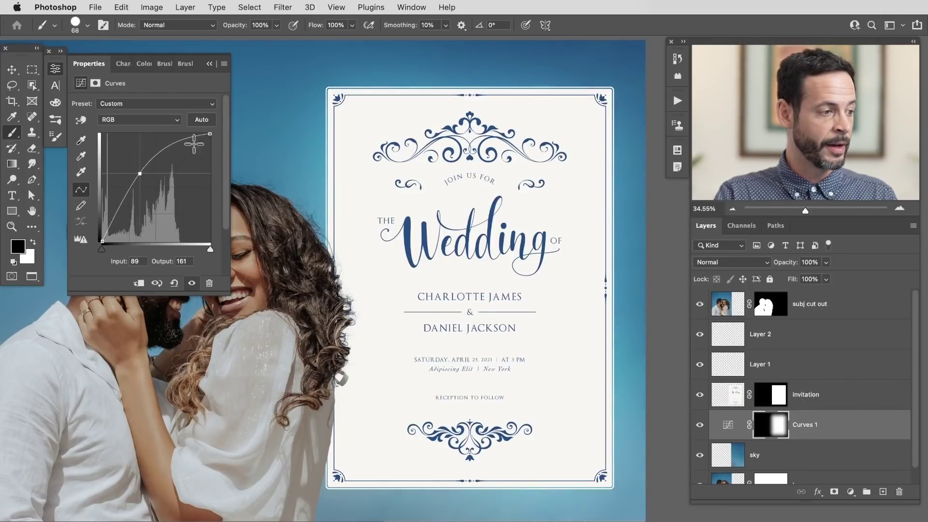
click(56, 69)
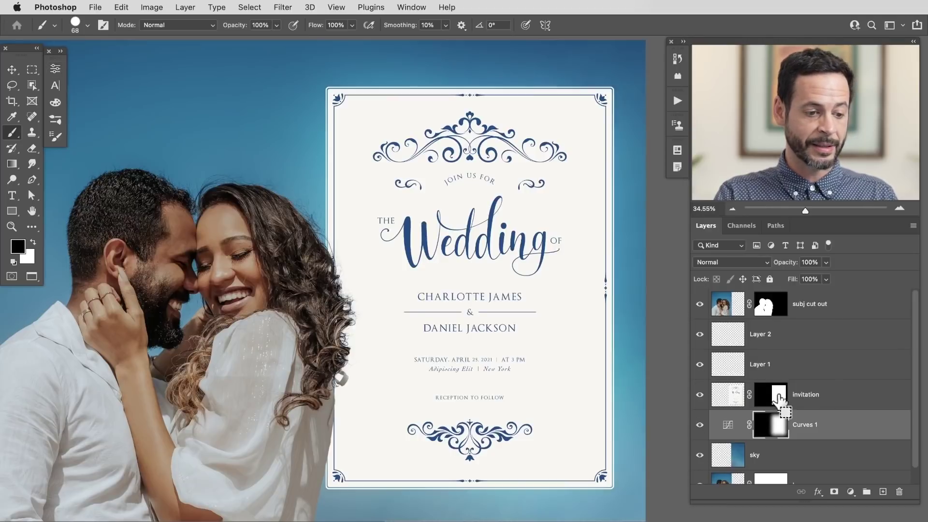
drag(774, 404, 775, 405)
key(x)
key(q)
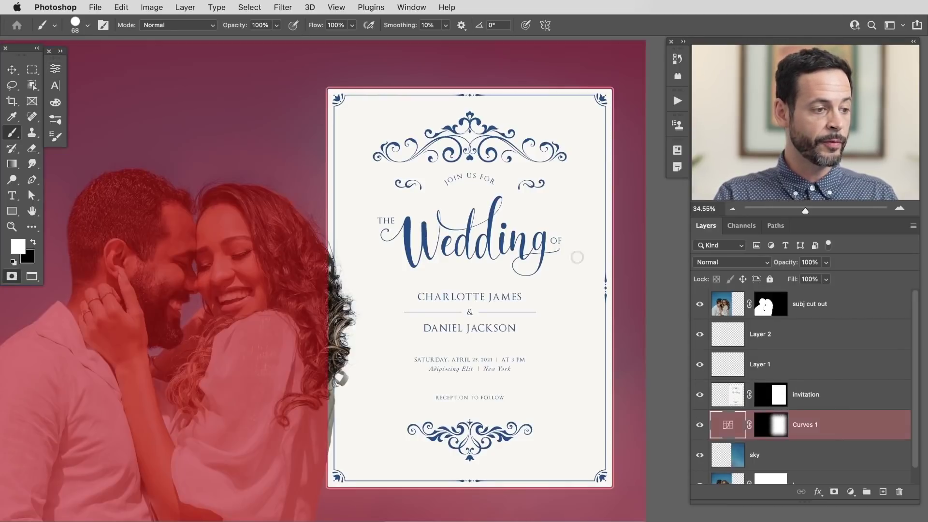
click(279, 6)
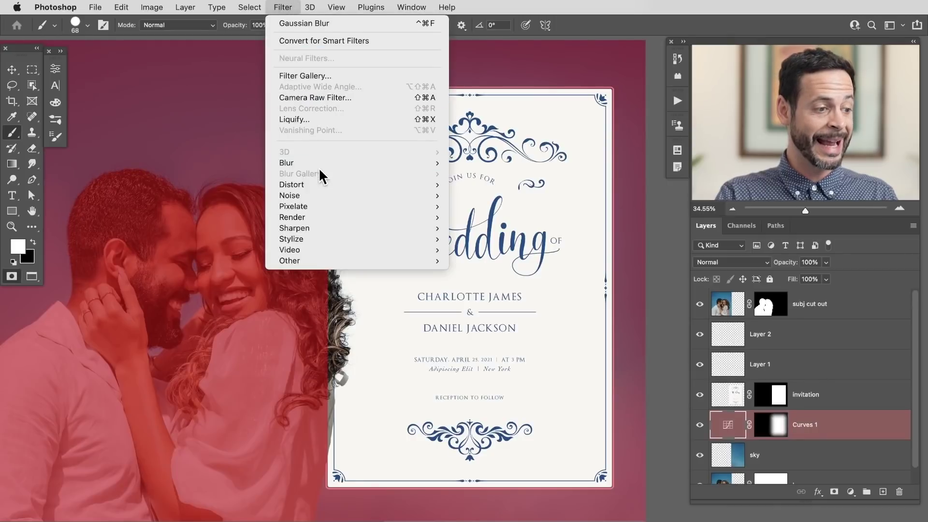
mouse_move(321, 164)
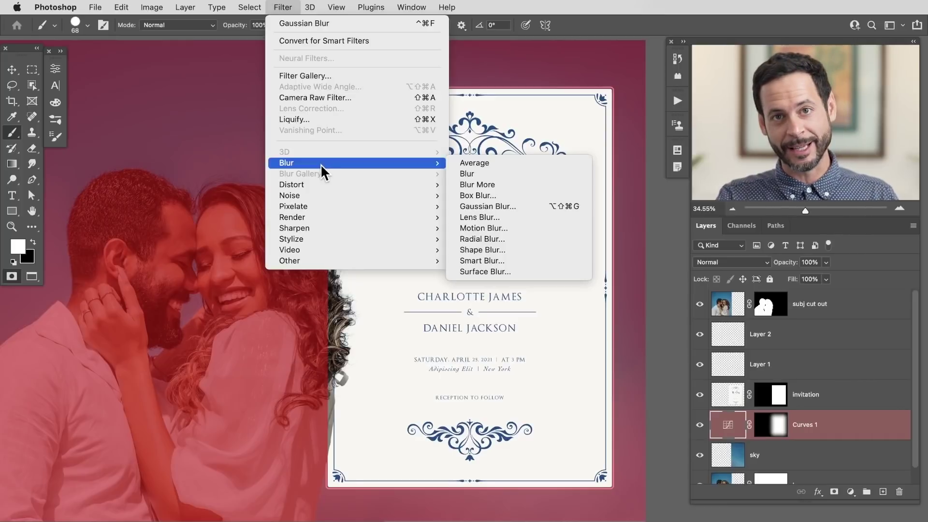
key(Escape)
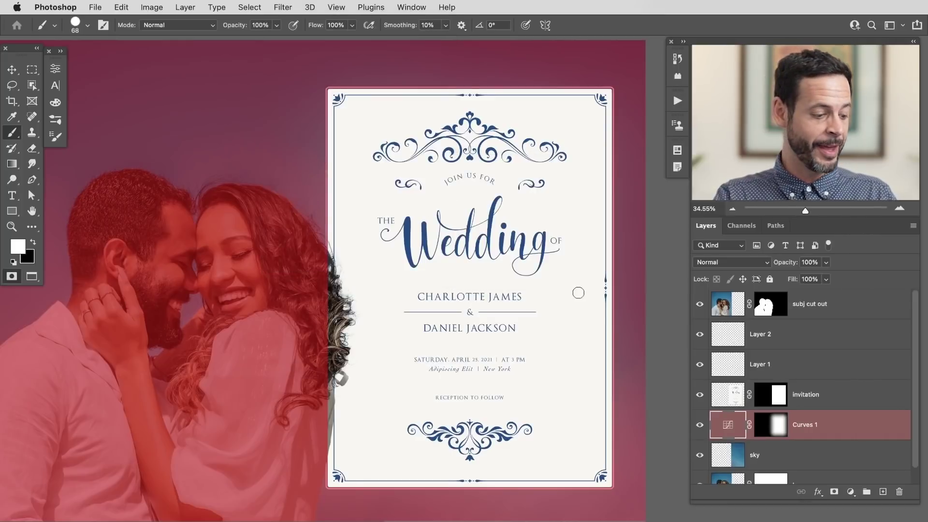
key(q)
click(699, 426)
click(699, 425)
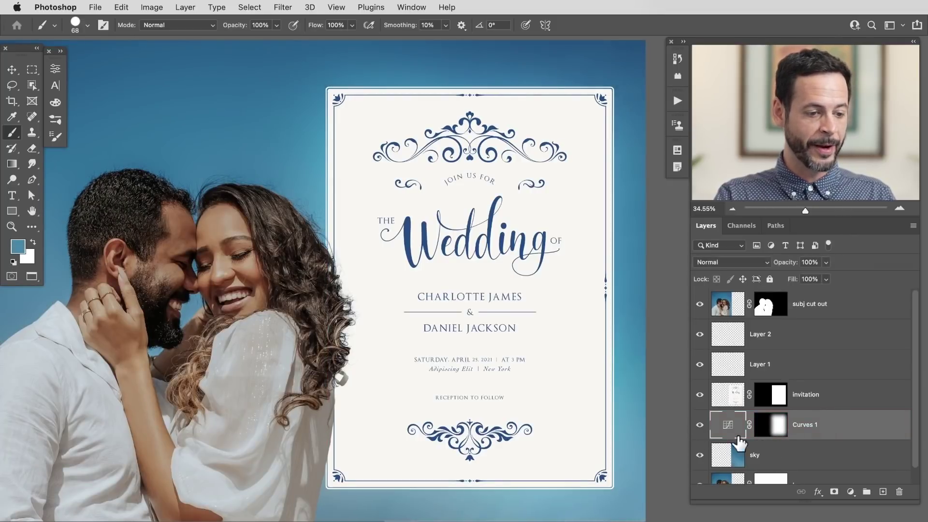
Step: Add a new layer above Layer 2 and enter Quick Mask mode with black as the foreground colour for writing on the card
click(784, 336)
key(super+alt+shift+n)
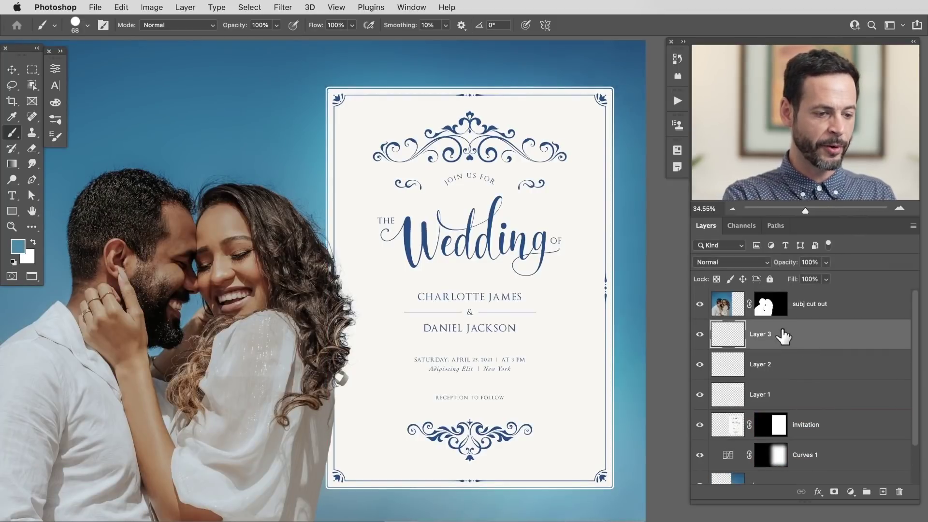
drag(445, 357, 550, 331)
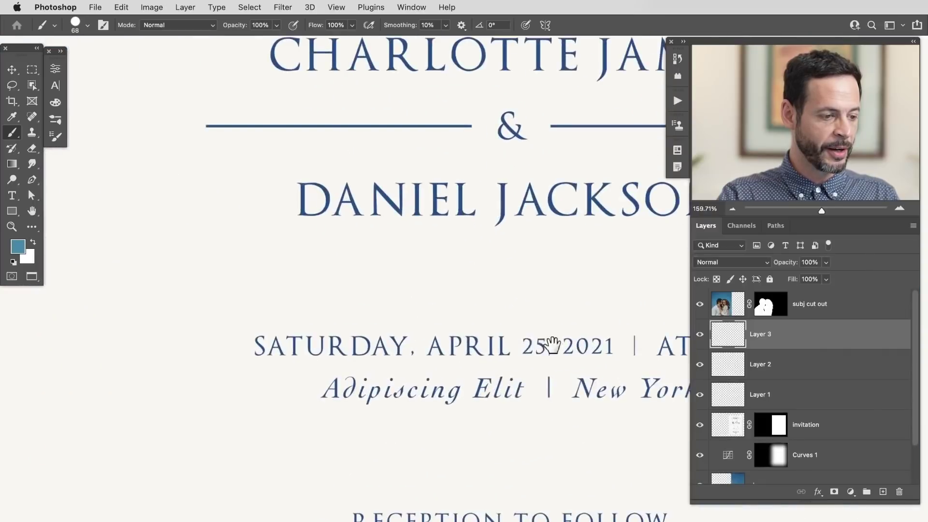
key(q)
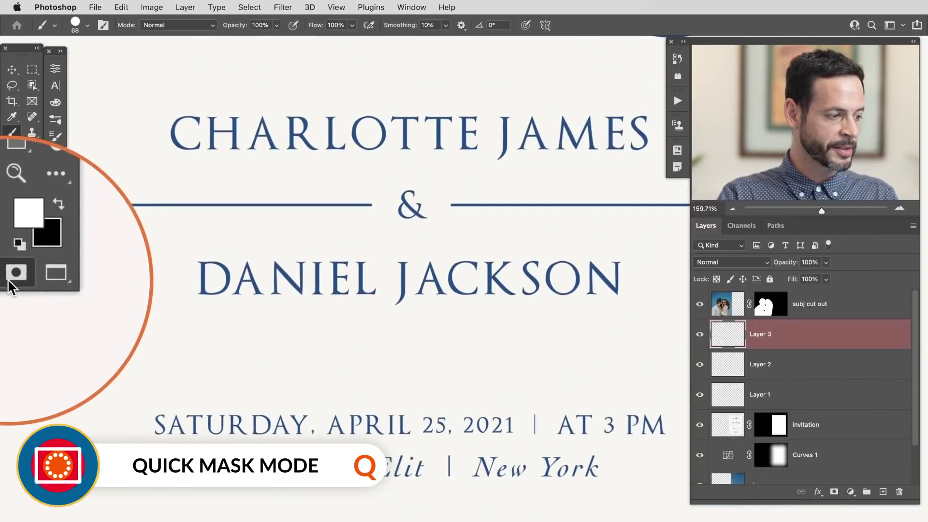
mouse_move(424, 357)
mouse_down()
mouse_move(396, 371)
mouse_move(459, 390)
mouse_move(526, 368)
mouse_move(452, 357)
mouse_up()
key(x)
key(super+z)
Step: Handwrite two signatures in the Quick Mask below the couple's names with an 18-pixel black brush and convert the mask to a selection
mouse_move(298, 345)
mouse_down()
mouse_move(303, 372)
mouse_move(469, 359)
mouse_move(505, 358)
mouse_up()
drag(517, 397, 442, 389)
mouse_move(469, 365)
mouse_down()
mouse_move(472, 387)
mouse_move(659, 400)
mouse_up()
drag(517, 441, 493, 445)
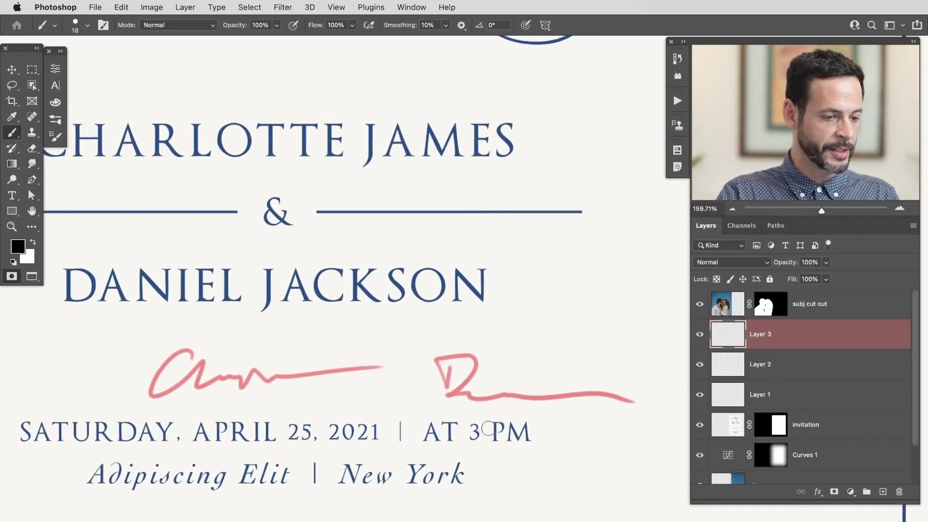
scroll(488, 428, left, 3)
key(q)
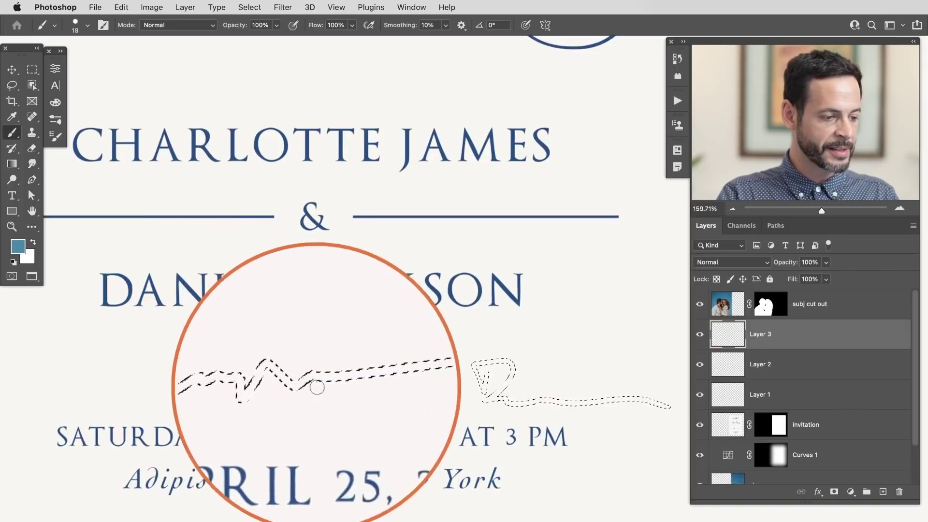
Step: Add a Solid Color fill layer of #2b88ab from the signature selection and invert its mask so only the signatures are filled
click(850, 491)
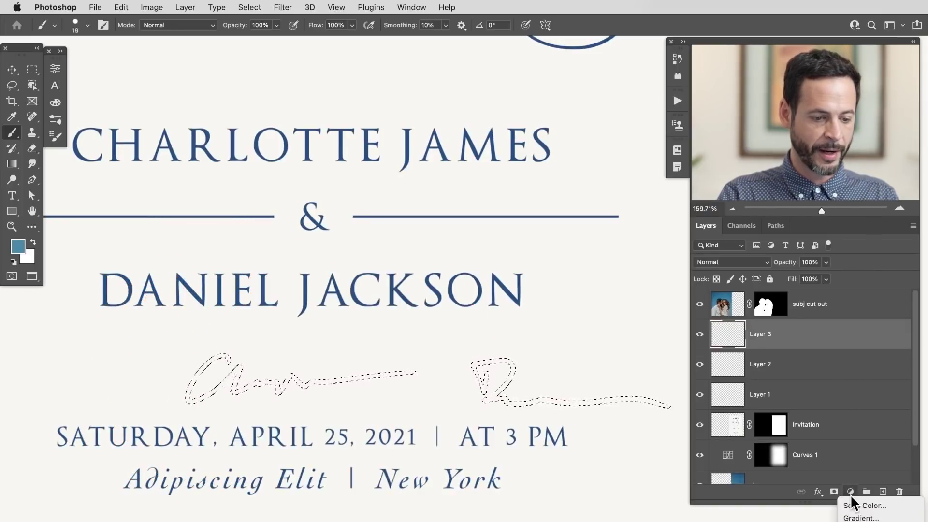
click(853, 506)
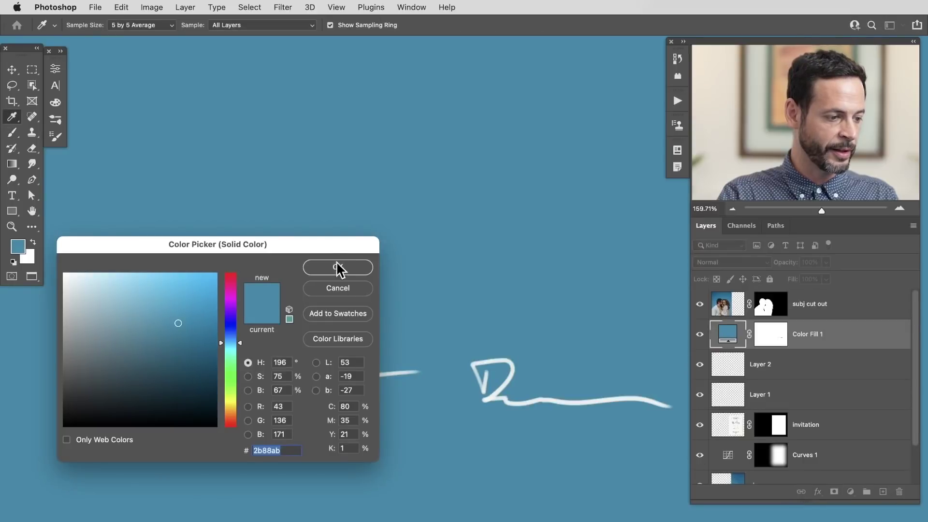
click(337, 267)
key(b)
click(772, 338)
key(d)
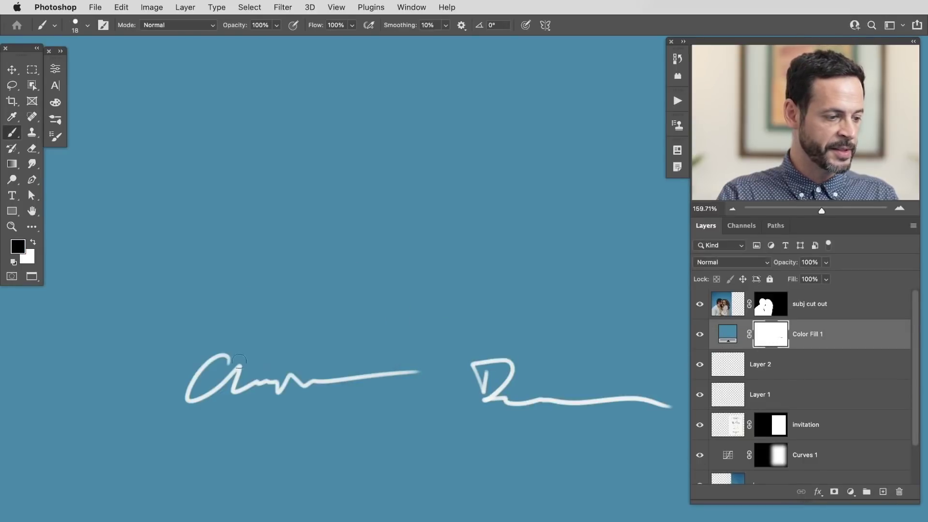
key(super+i)
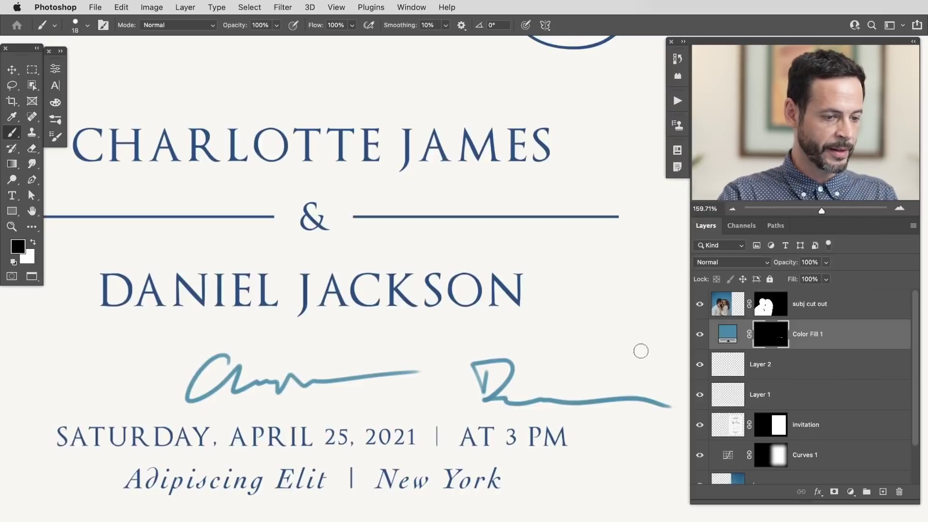
Step: Recolour the signature fill with the dark blue sampled from the lettering of the printed names
double_click(727, 334)
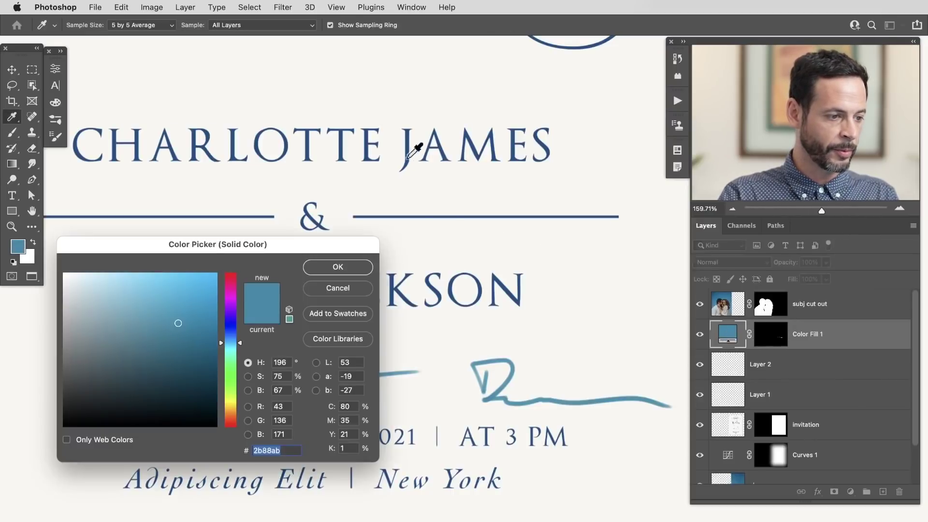
click(407, 158)
click(338, 266)
key(v)
Step: Compare the card with and without the signature fill and the Curves 1 glow, leaving both layers visible
drag(555, 457, 441, 454)
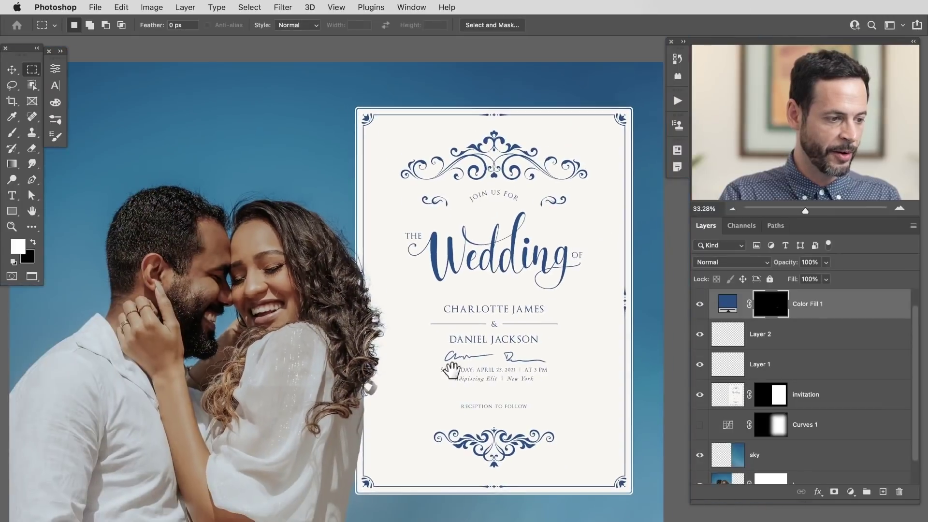
mouse_move(451, 371)
mouse_down()
mouse_move(463, 385)
mouse_move(469, 375)
mouse_up()
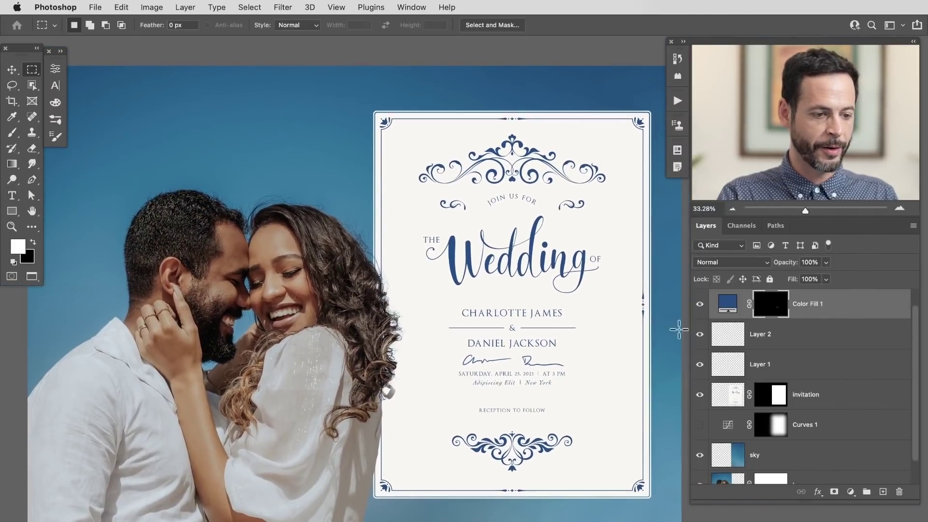
click(699, 304)
click(699, 304)
click(699, 304)
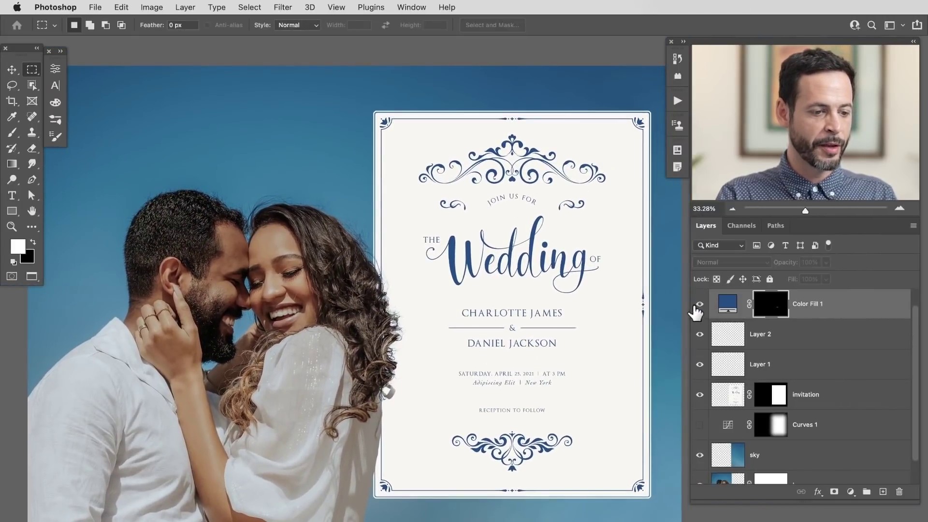
click(699, 425)
click(699, 425)
click(699, 425)
drag(558, 448, 543, 450)
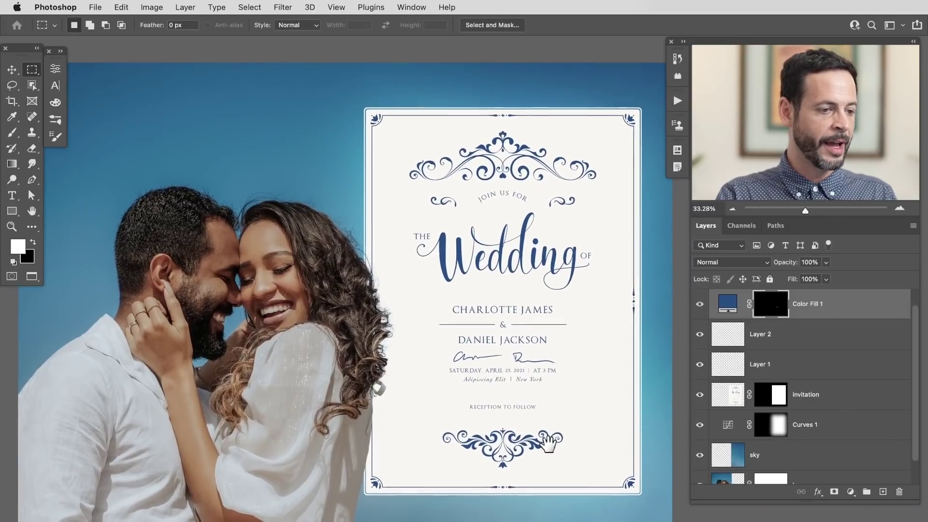
Step: Display the finished composite in full-screen mode without the interface and centre it in view
key(f)
key(f)
mouse_move(579, 402)
mouse_down()
mouse_move(559, 390)
mouse_move(603, 401)
mouse_move(587, 400)
mouse_up()
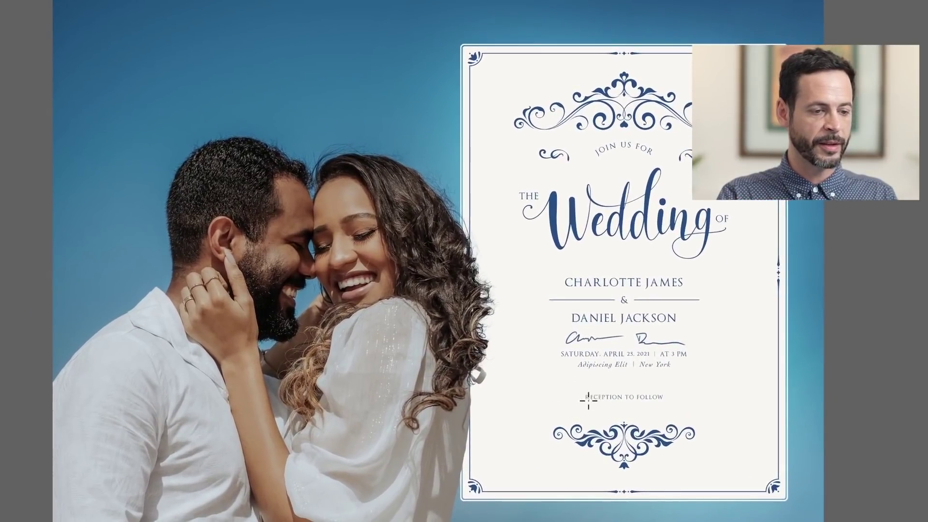